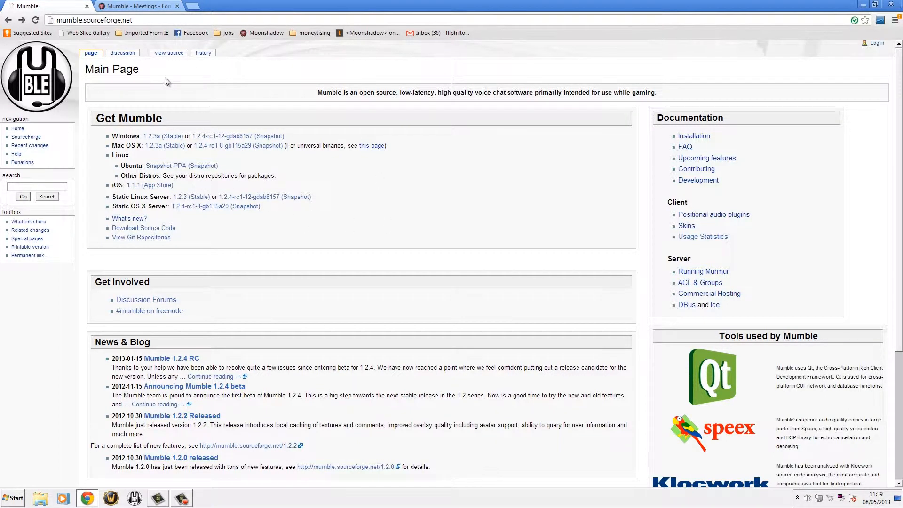
# Start downloading the stable Windows version 1.2.3a of Mumble and cancel the download.
pyautogui.click(162, 136)
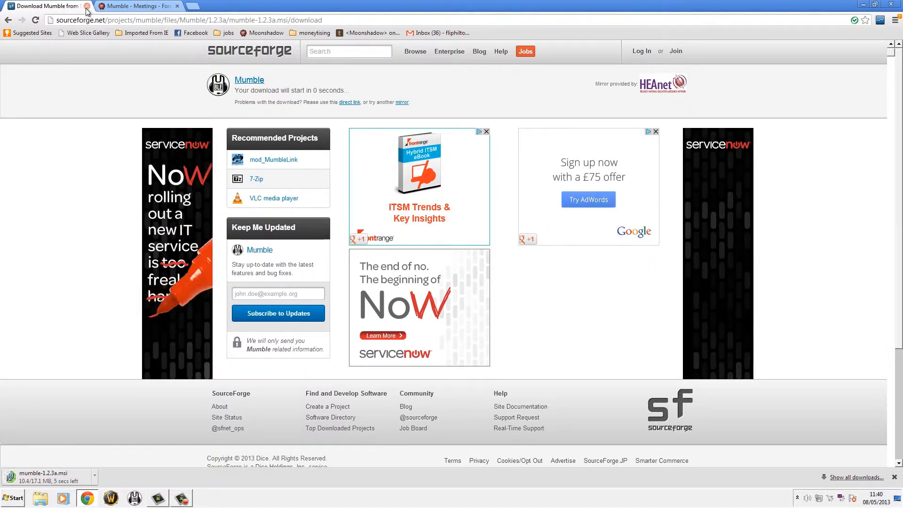
pyautogui.rightClick(49, 476)
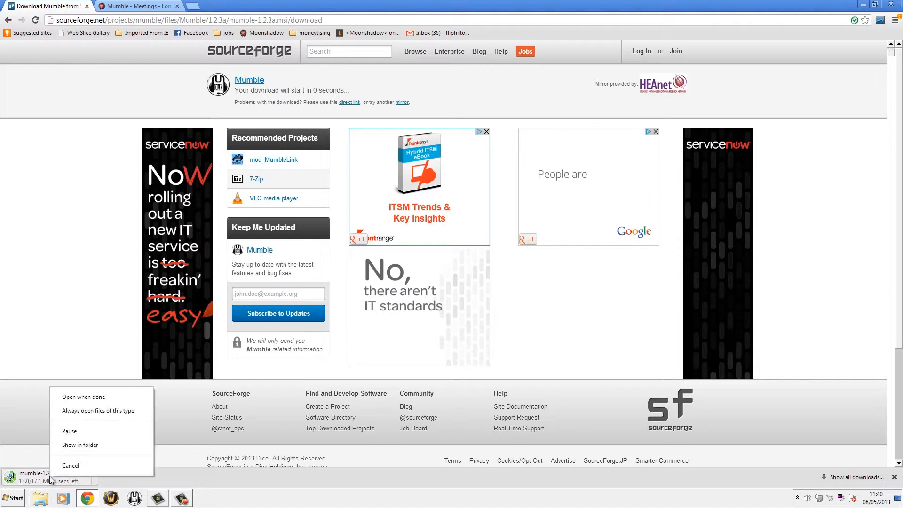
pyautogui.click(61, 464)
pyautogui.click(894, 477)
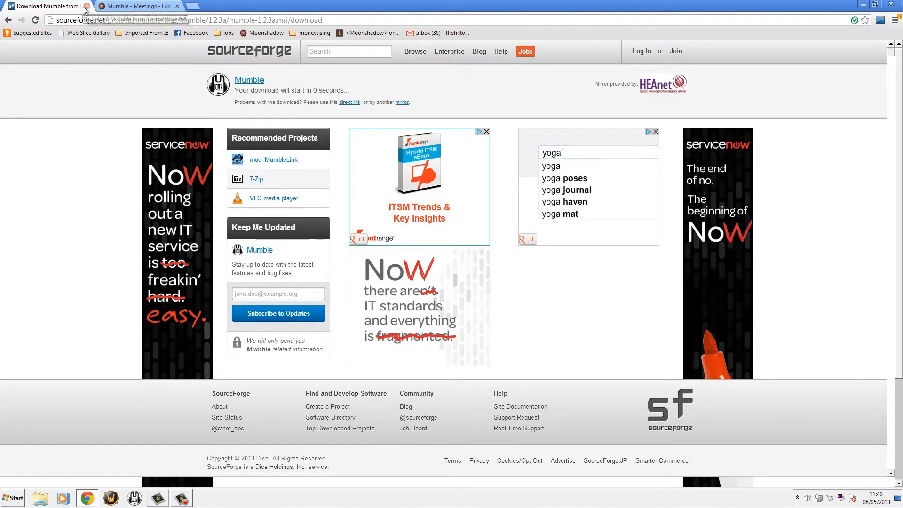
# Minimize the browser and run the Mumble 1.2.3a installer saved on the desktop, allowing it past the security warning.
pyautogui.click(865, 6)
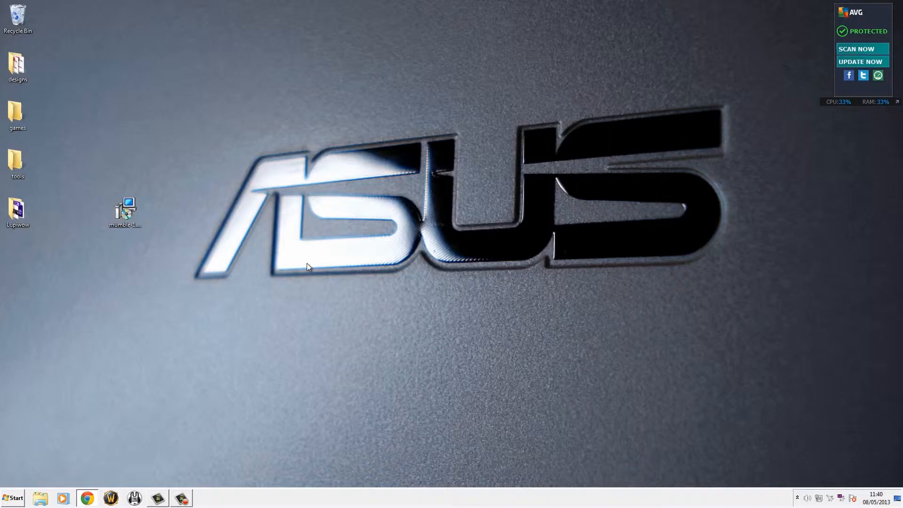
pyautogui.doubleClick(124, 209)
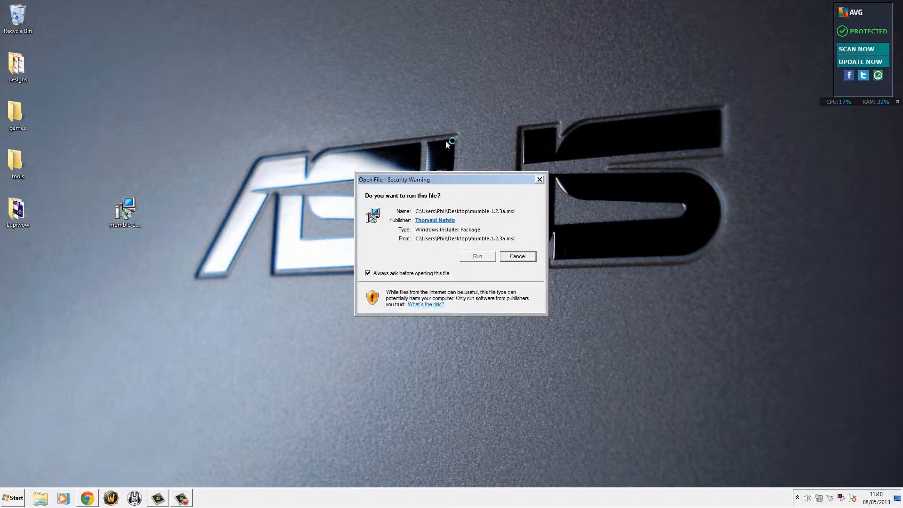
pyautogui.click(478, 257)
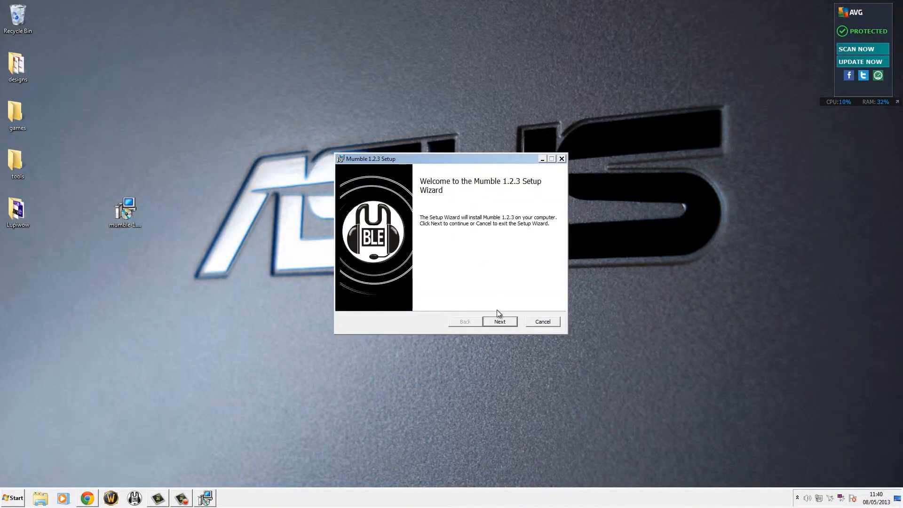
# Accept the license agreement in the setup wizard and continue to the custom setup.
pyautogui.click(505, 321)
pyautogui.click(367, 301)
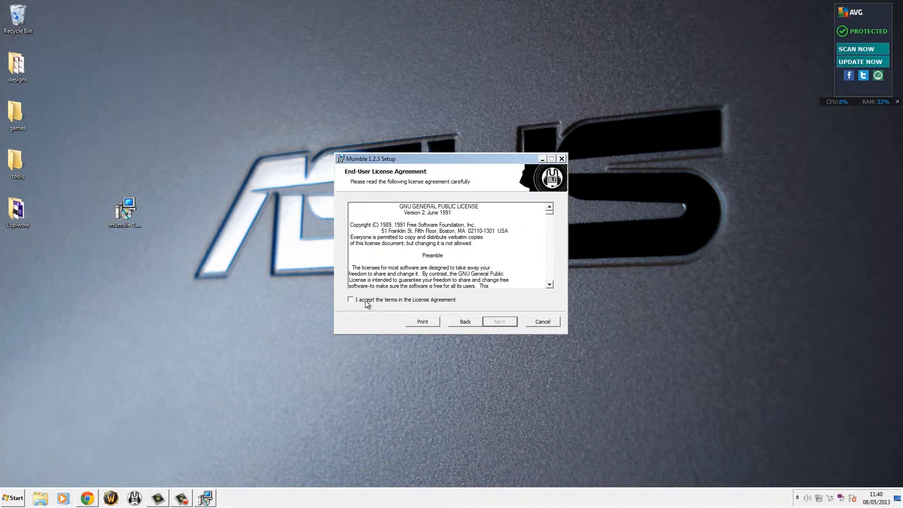
pyautogui.moveTo(551, 216); pyautogui.dragTo(551, 297)
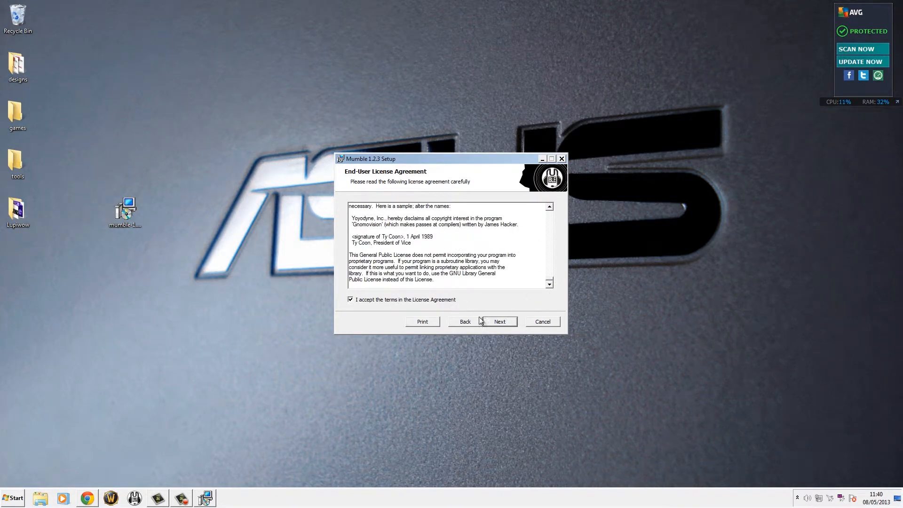
pyautogui.click(503, 324)
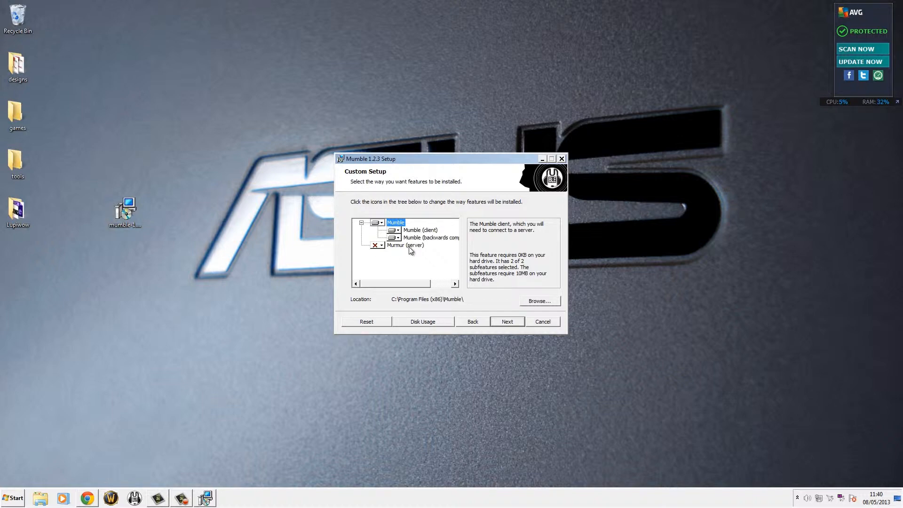
# Leave the Murmur (server) feature out of the custom setup and start installing Mumble.
pyautogui.click(379, 246)
pyautogui.click(379, 246)
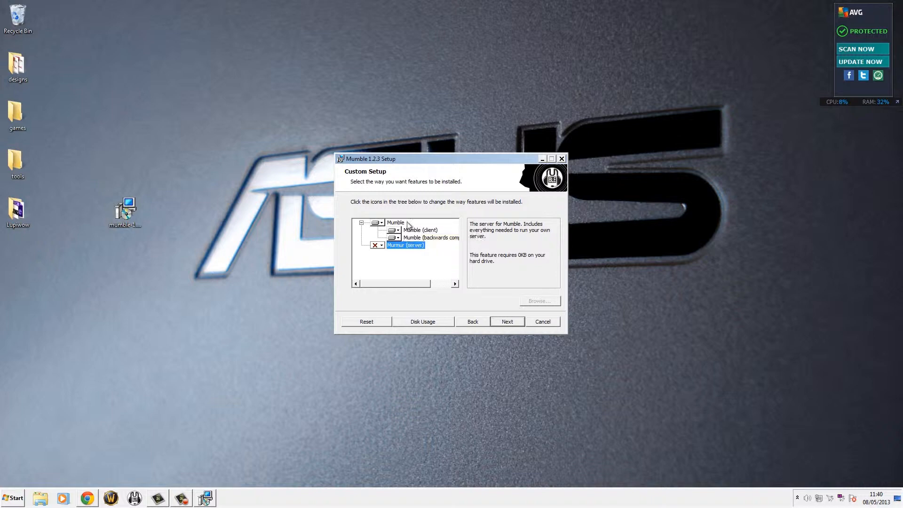
pyautogui.click(509, 325)
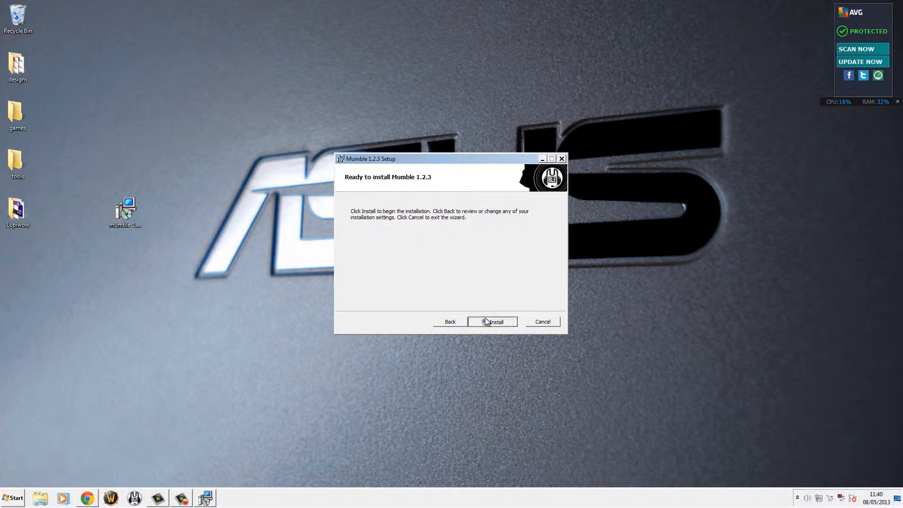
pyautogui.click(493, 320)
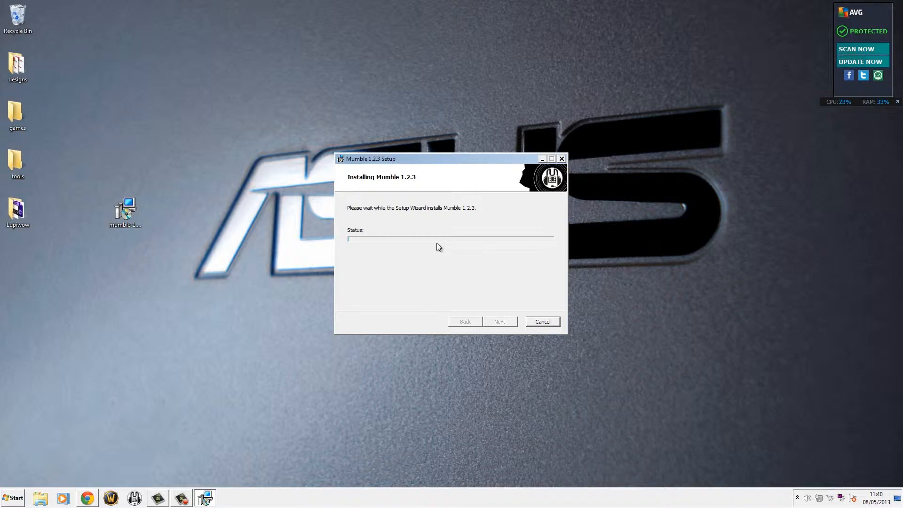
# Complete the installation without closing the applications in use, and decline the system restart.
pyautogui.moveTo(453, 159); pyautogui.dragTo(441, 136)
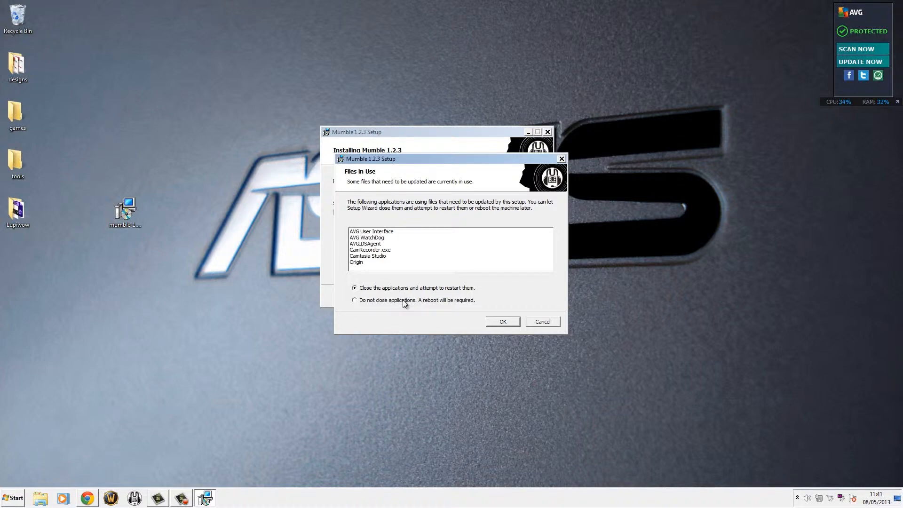
pyautogui.click(363, 302)
pyautogui.click(502, 321)
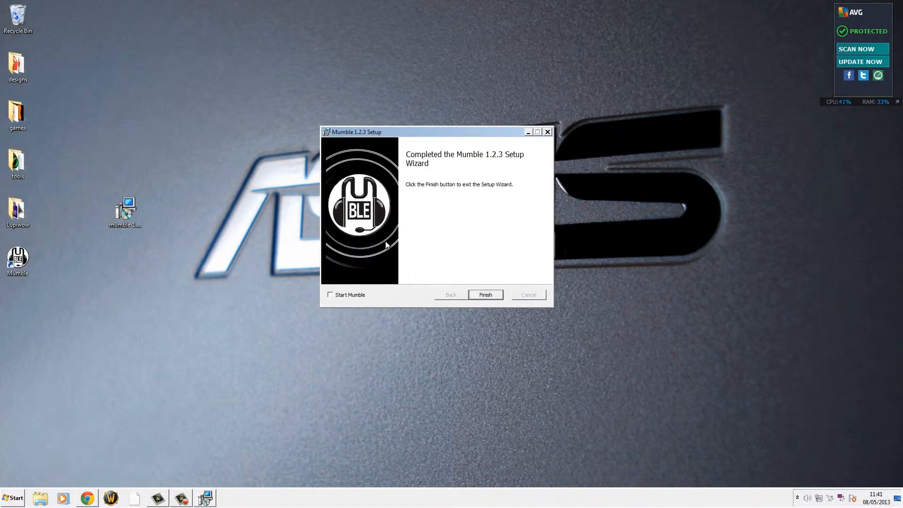
pyautogui.click(491, 295)
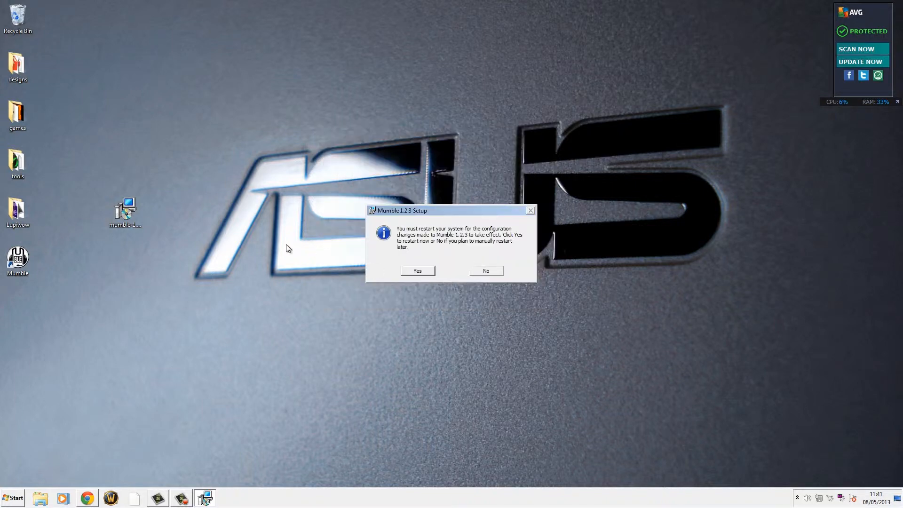
pyautogui.click(485, 277)
# Launch Mumble from the desktop and close the server connection dialog without connecting.
pyautogui.click(19, 257)
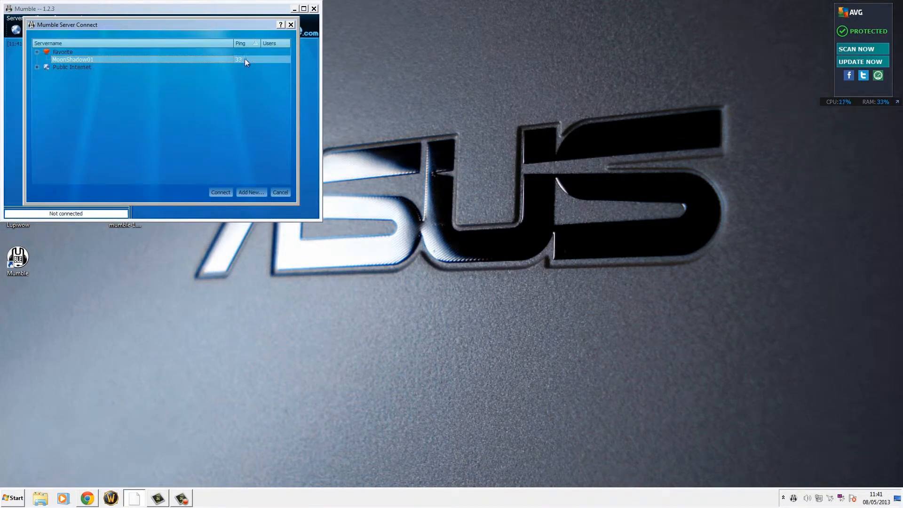
pyautogui.moveTo(165, 61)
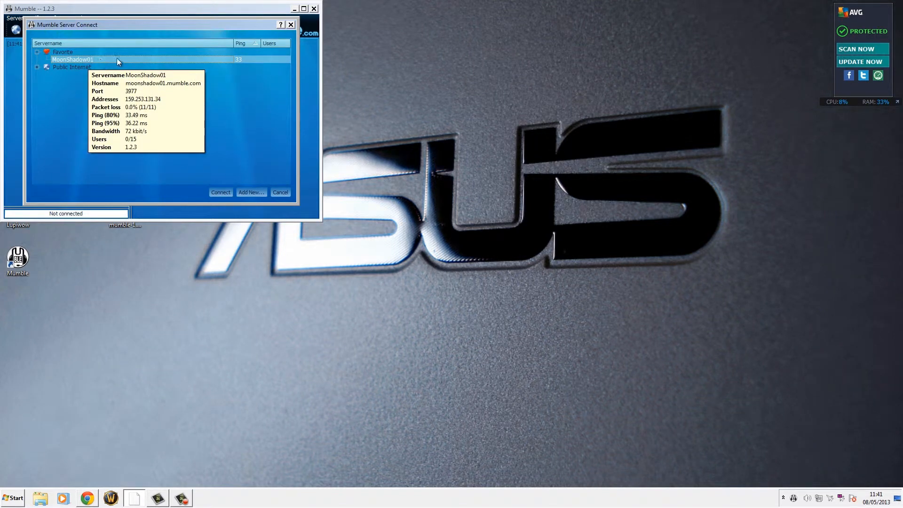
pyautogui.click(290, 25)
pyautogui.moveTo(118, 8); pyautogui.dragTo(202, 13)
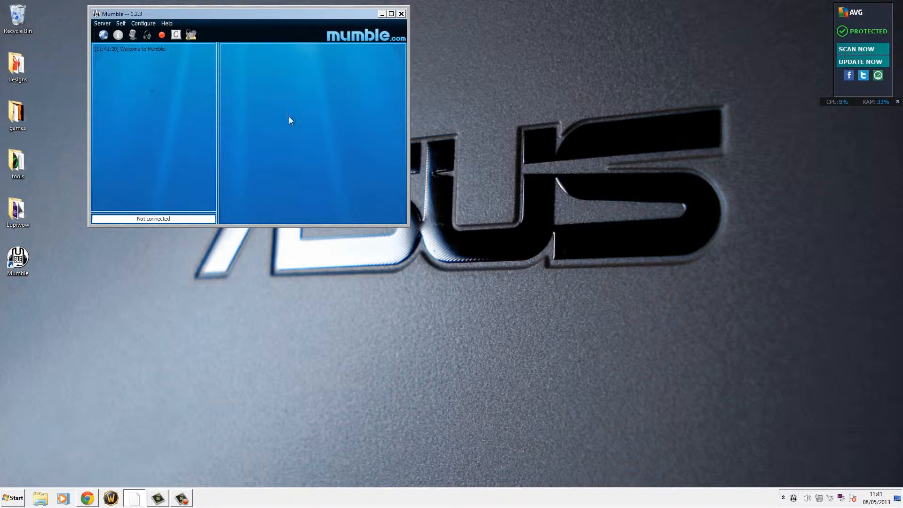
# Set the audio input transmission mode to Push To Talk in the Mumble settings.
pyautogui.click(141, 24)
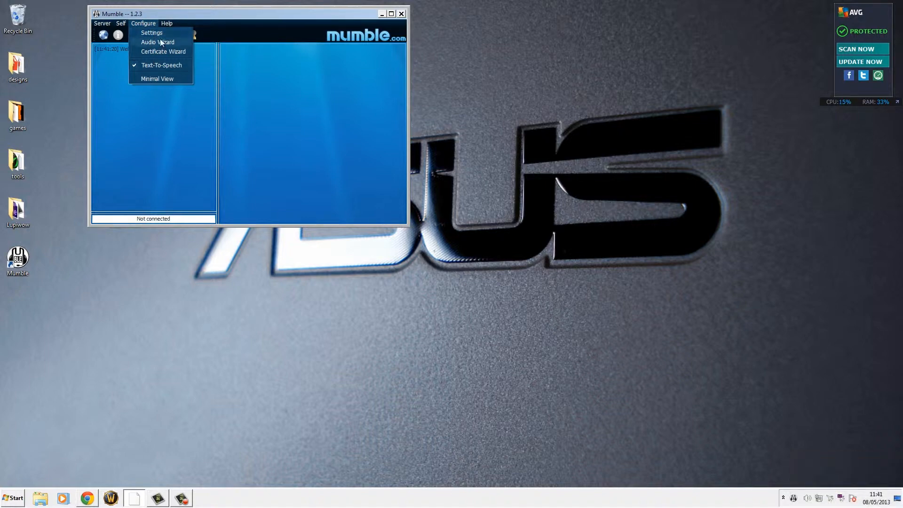
pyautogui.click(159, 33)
pyautogui.moveTo(160, 8); pyautogui.dragTo(269, 18)
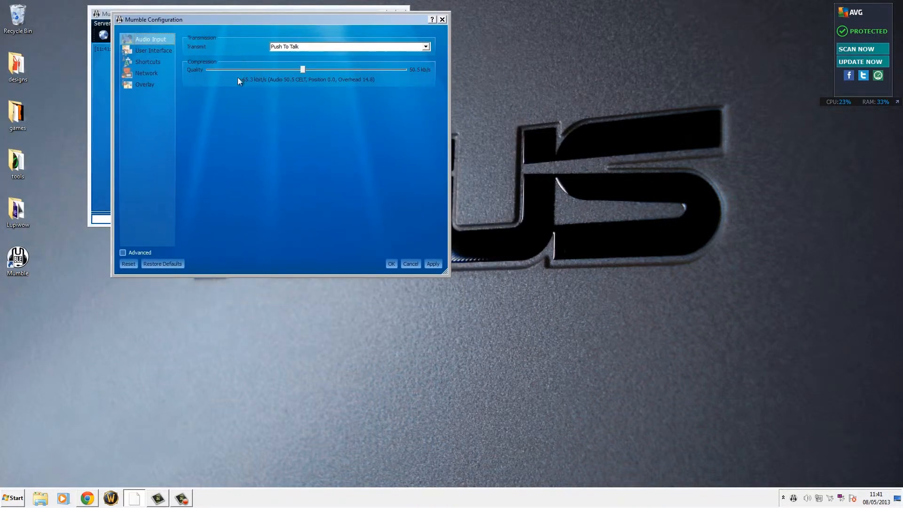
pyautogui.click(426, 47)
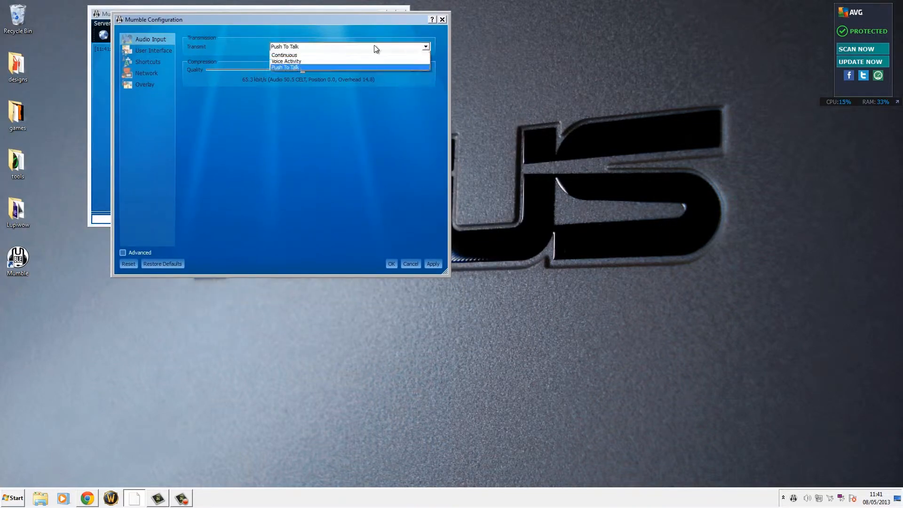
pyautogui.click(287, 67)
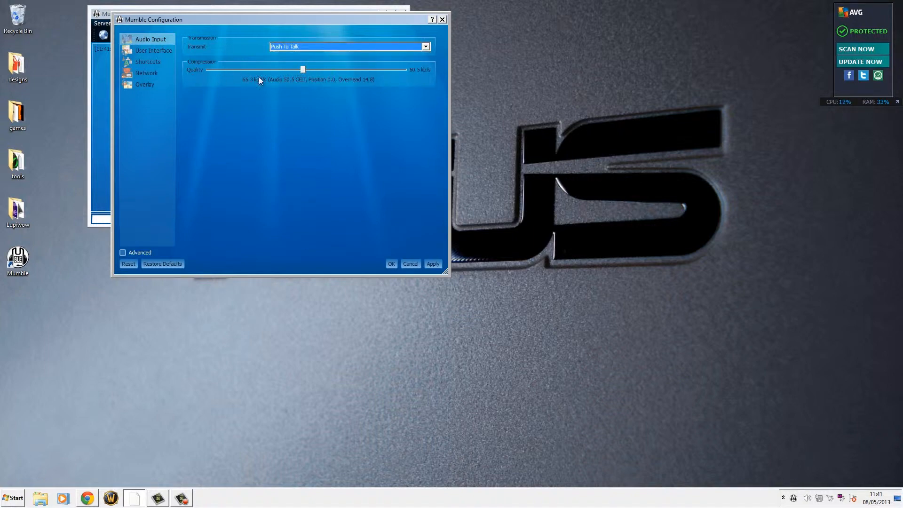
# Remove the existing Push-to-Talk entry from the configured shortcuts.
pyautogui.click(160, 55)
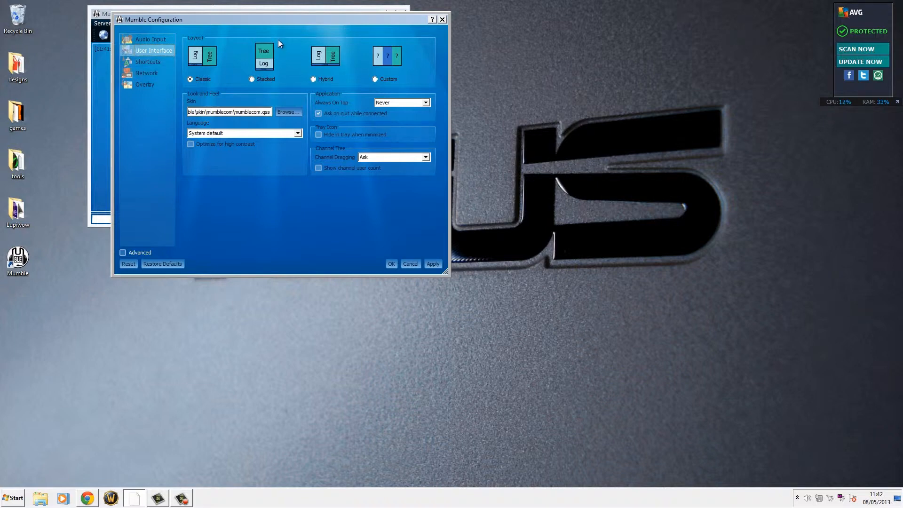
pyautogui.click(149, 62)
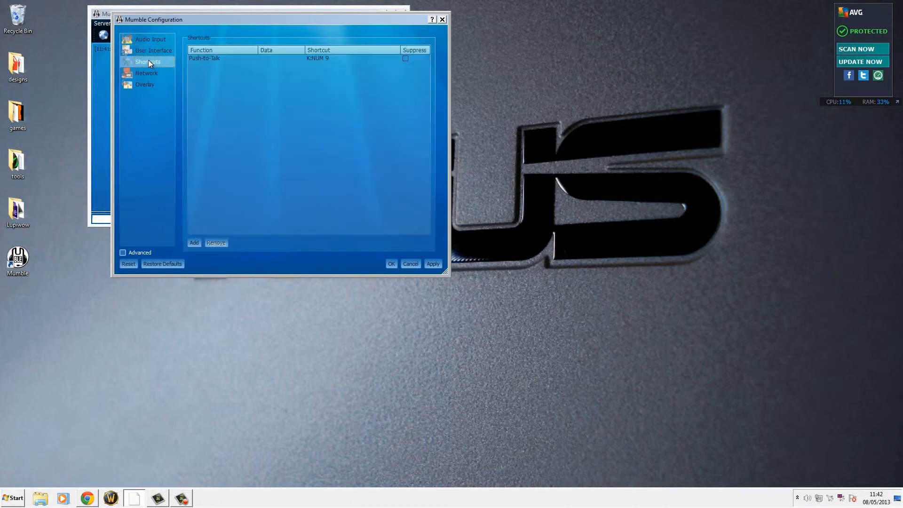
pyautogui.doubleClick(215, 59)
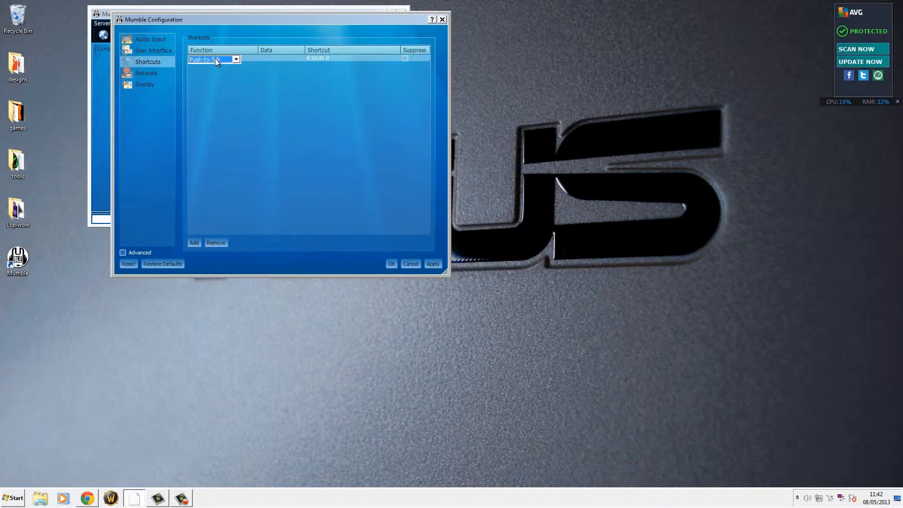
pyautogui.click(216, 245)
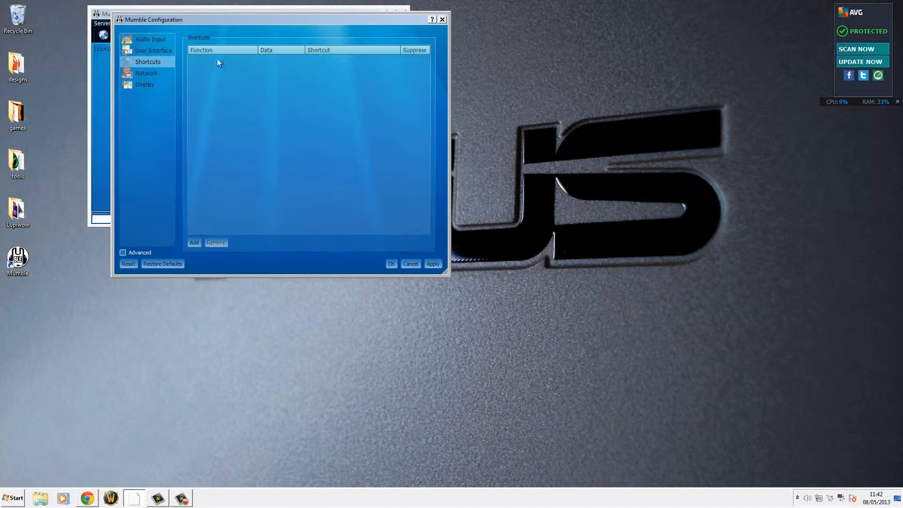
# Add a new shortcut entry and set its function to Push-to-Talk.
pyautogui.click(194, 242)
pyautogui.doubleClick(213, 60)
pyautogui.click(235, 60)
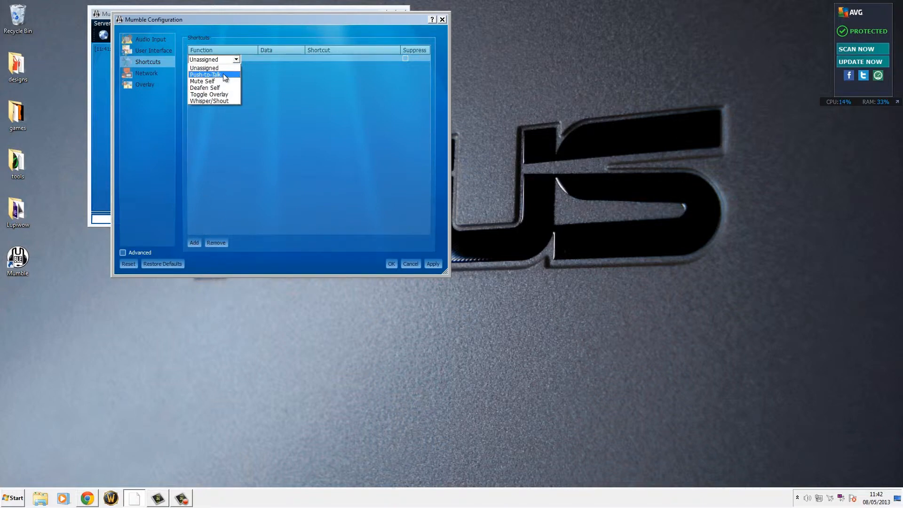
pyautogui.click(210, 75)
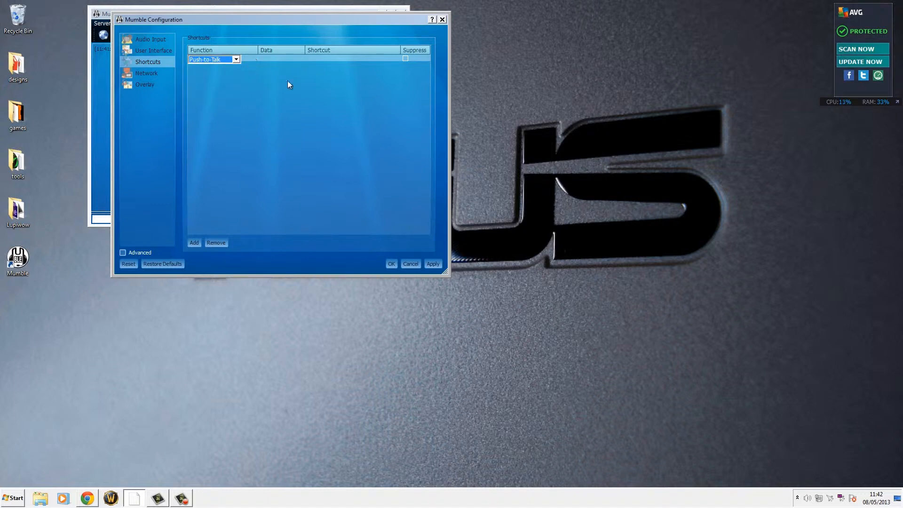
pyautogui.click(343, 125)
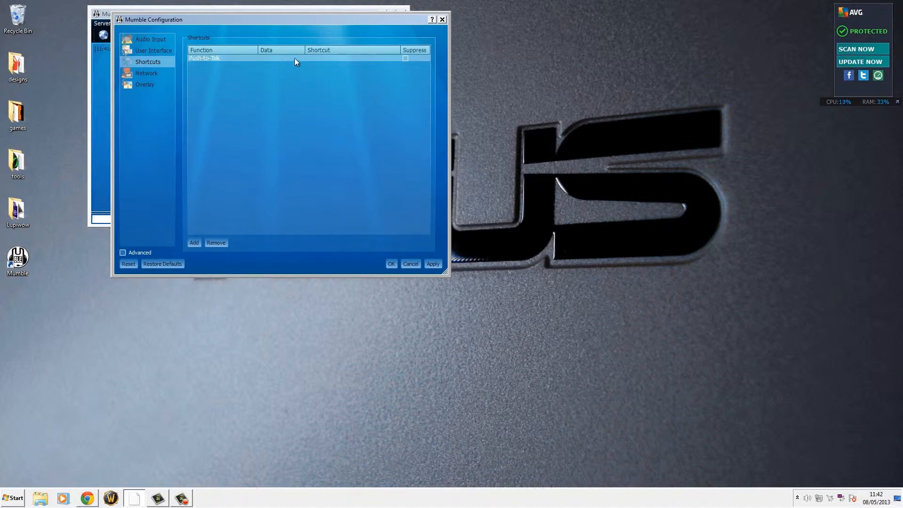
# Assign numpad 9 as the shortcut for the Push-to-Talk function.
pyautogui.click(229, 59)
pyautogui.click(282, 58)
pyautogui.click(231, 60)
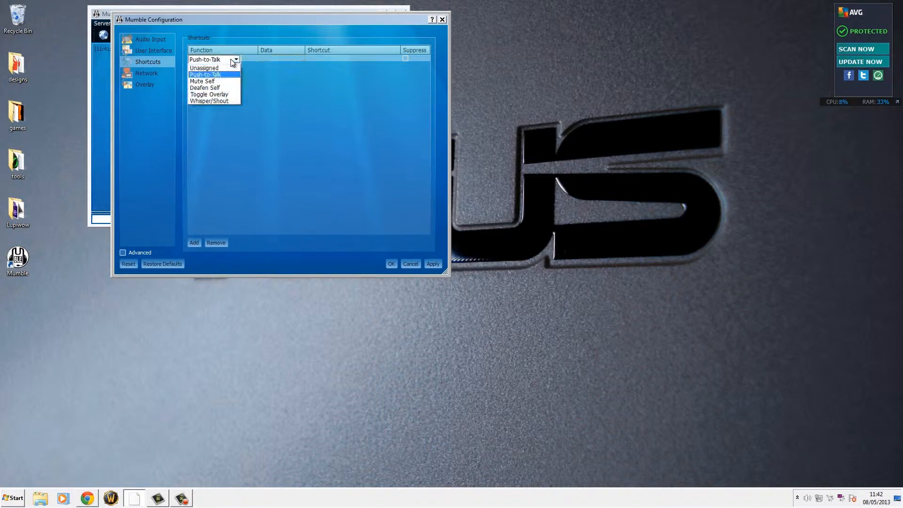
pyautogui.click(261, 59)
pyautogui.click(267, 58)
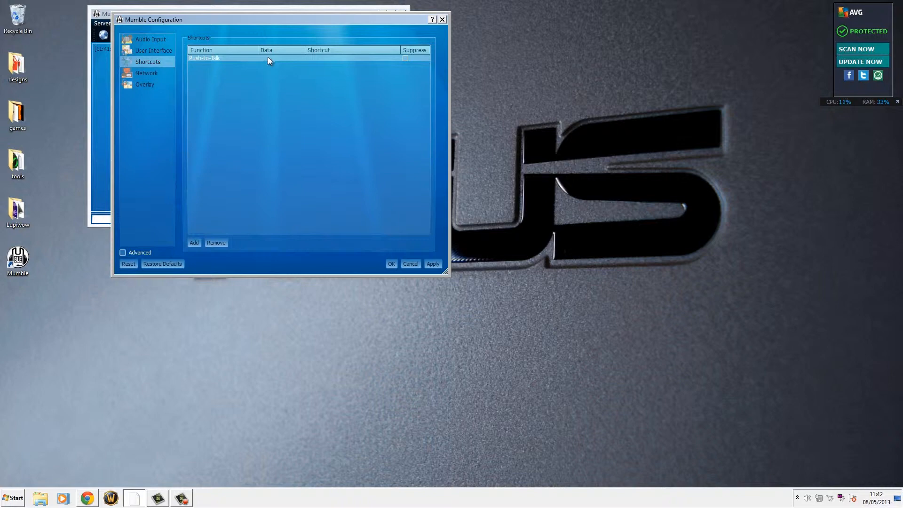
pyautogui.click(364, 60)
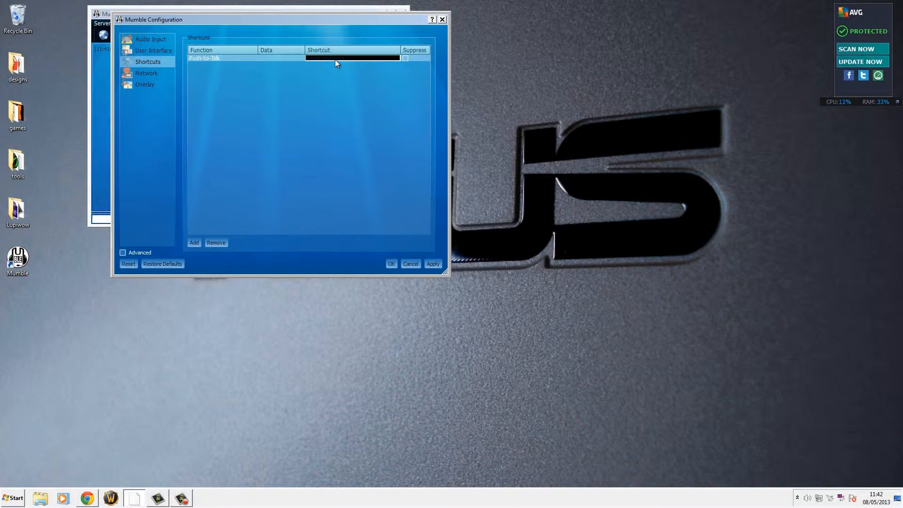
pyautogui.click(261, 58)
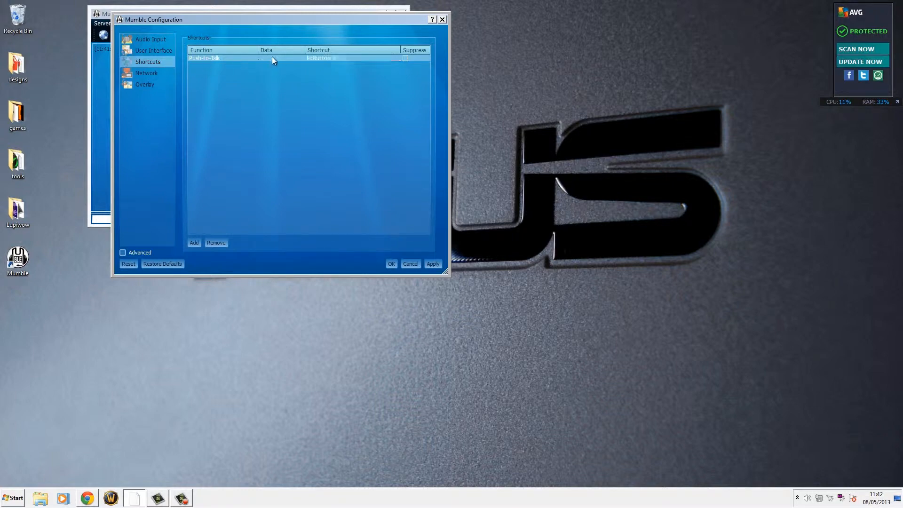
pyautogui.click(329, 60)
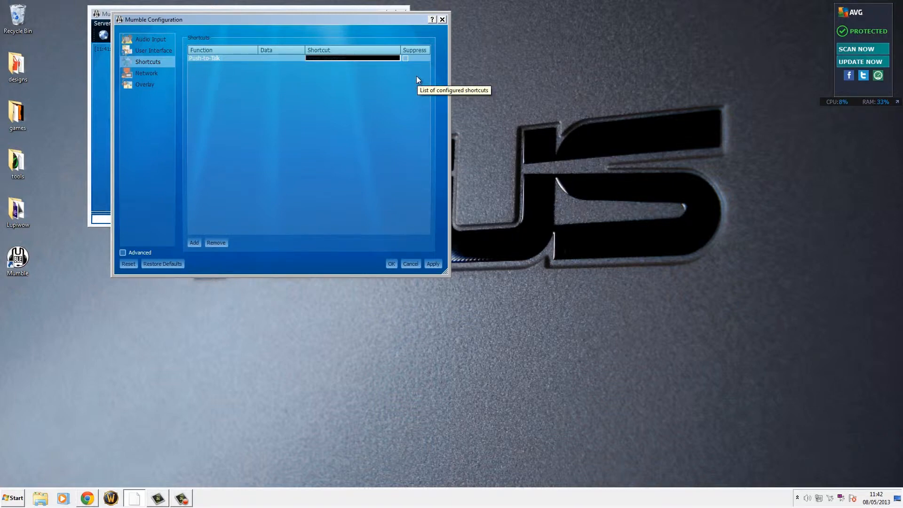
pyautogui.press('KP_9')
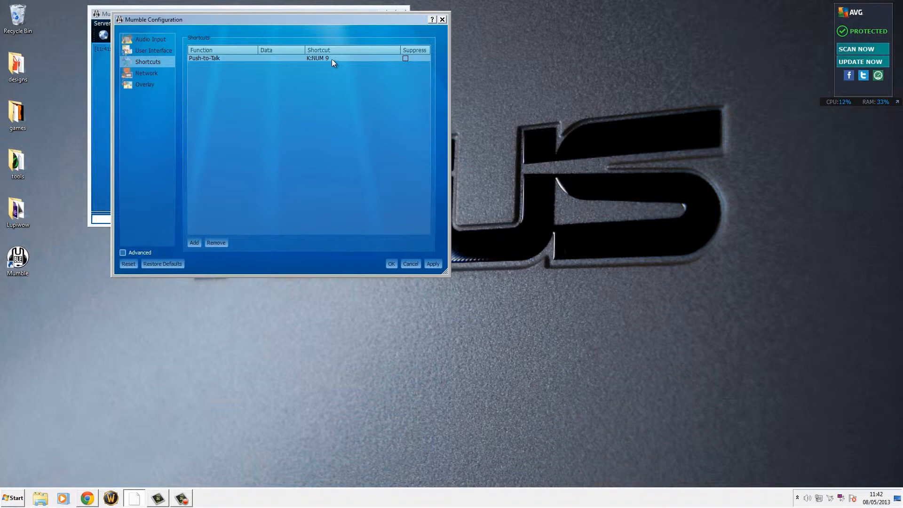
# Reassign numpad 9 as the Push-to-Talk shortcut and toggle its Suppress option.
pyautogui.click(248, 57)
pyautogui.click(236, 59)
pyautogui.click(218, 73)
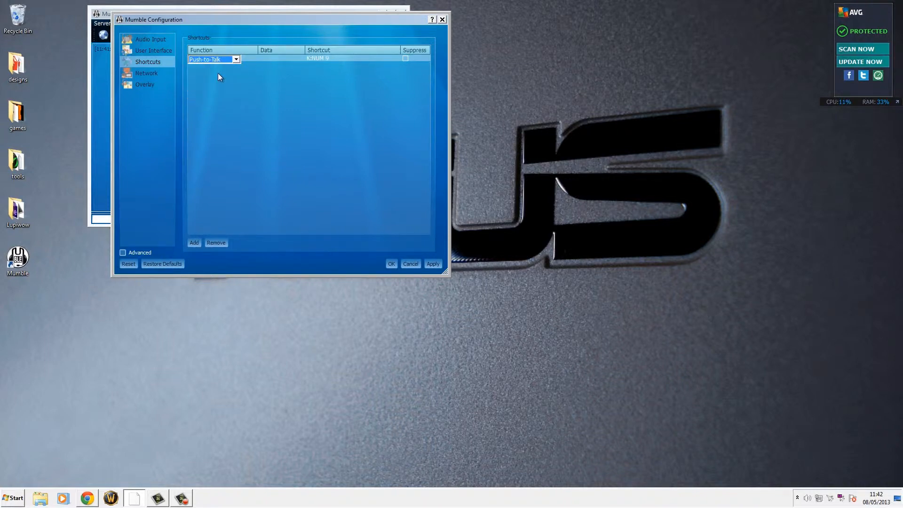
pyautogui.click(330, 59)
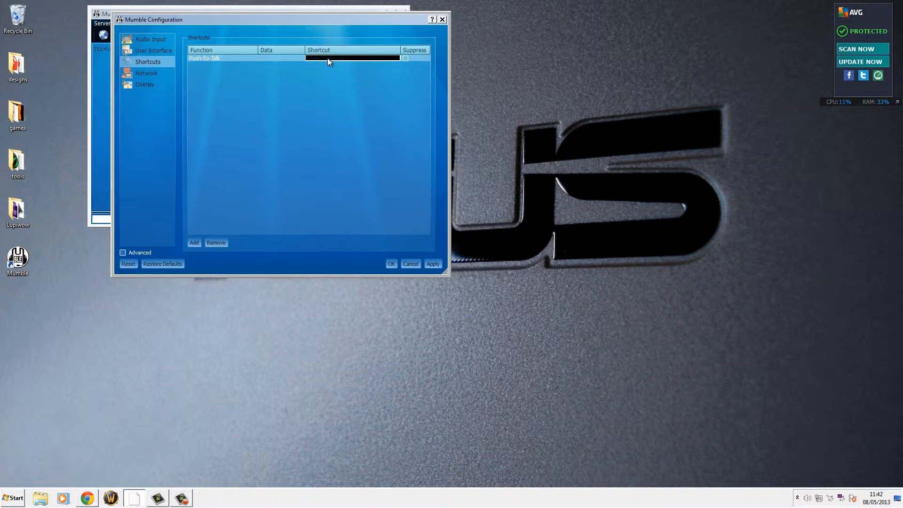
pyautogui.press('KP_9')
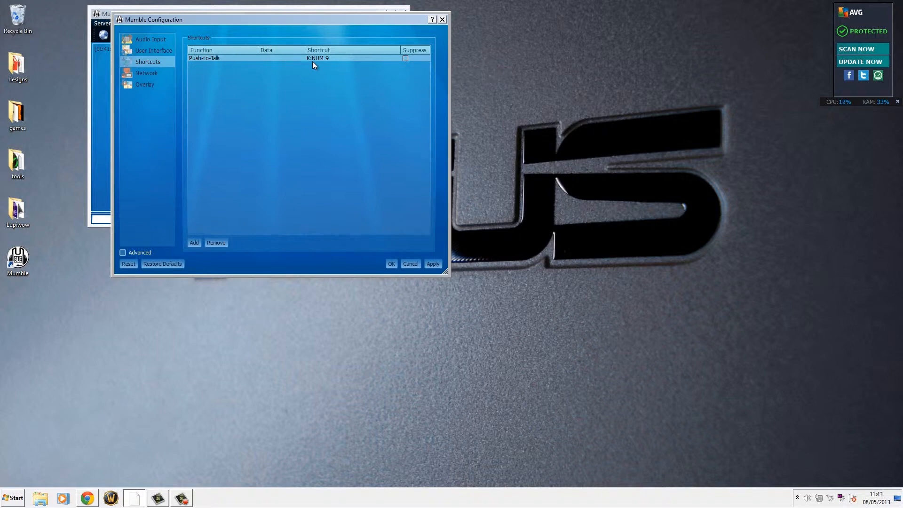
pyautogui.click(406, 58)
# Disable the overlay, leave its FPS counter off, and save the Mumble configuration.
pyautogui.click(160, 75)
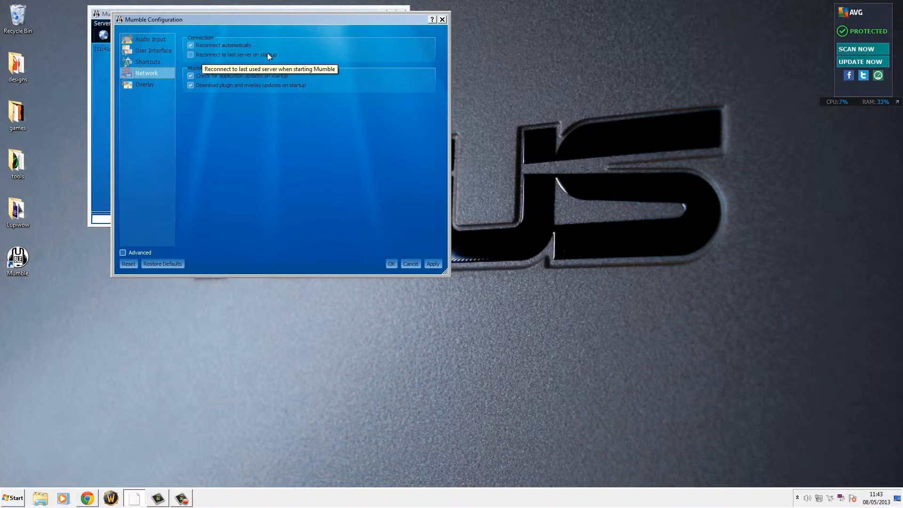
pyautogui.click(158, 86)
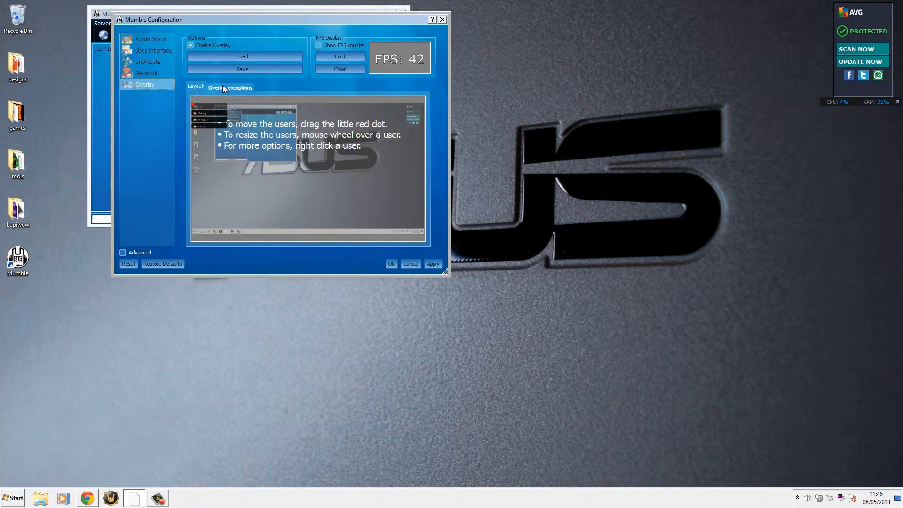
pyautogui.click(326, 45)
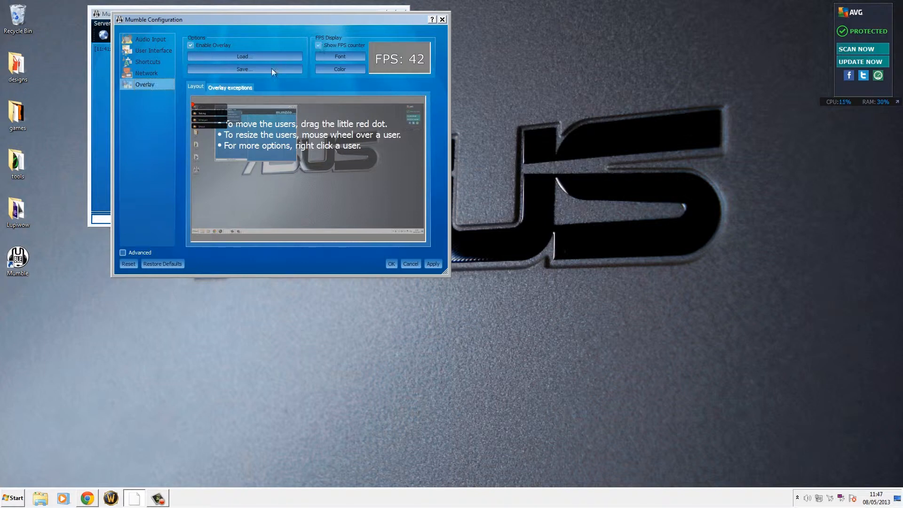
pyautogui.click(318, 45)
pyautogui.click(190, 45)
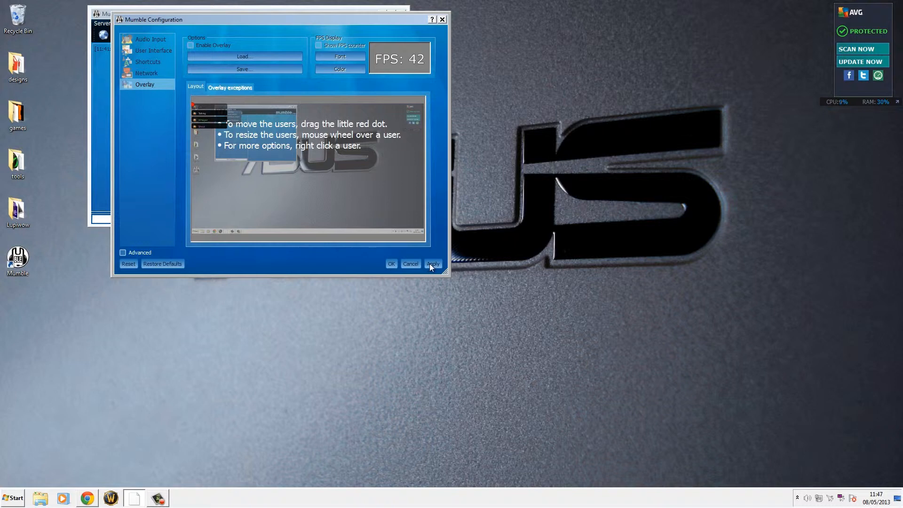
pyautogui.click(150, 40)
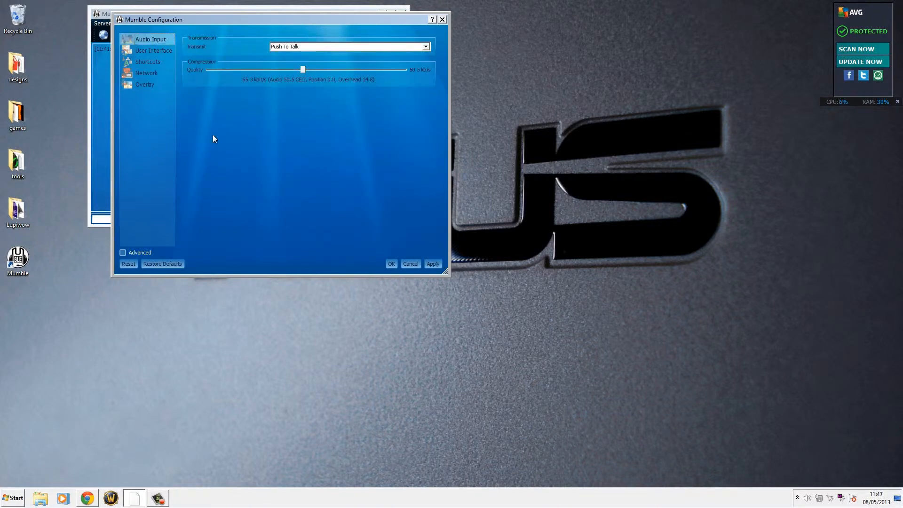
pyautogui.click(393, 266)
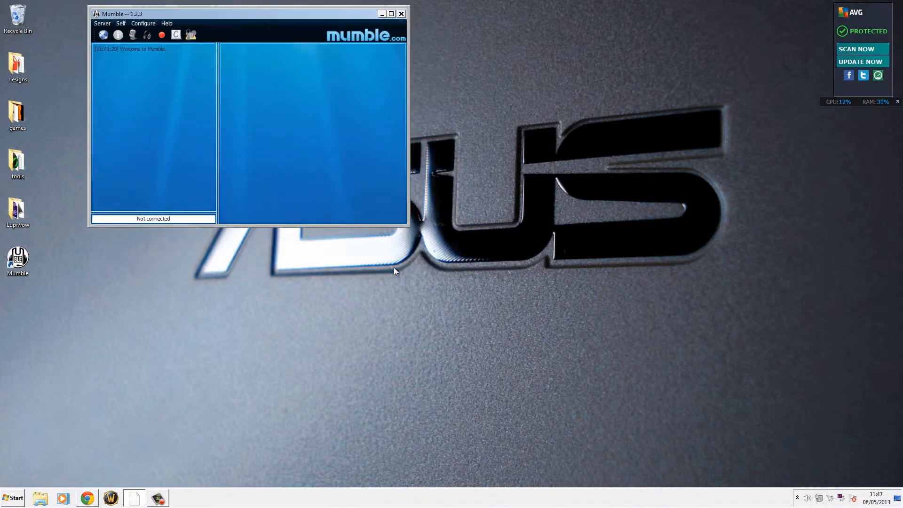
# Try the self-deafen and self-mute controls, switching each on and back off.
pyautogui.click(149, 34)
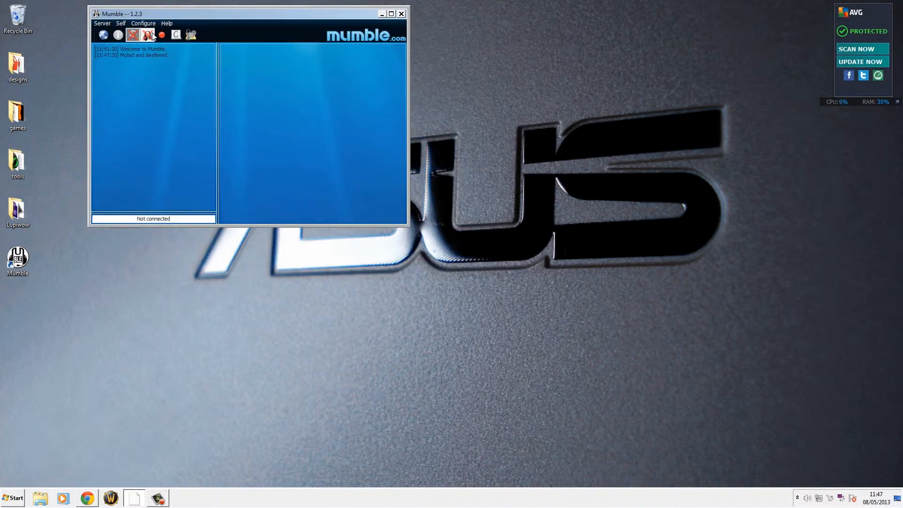
pyautogui.click(149, 35)
pyautogui.click(133, 35)
pyautogui.click(133, 35)
pyautogui.click(141, 24)
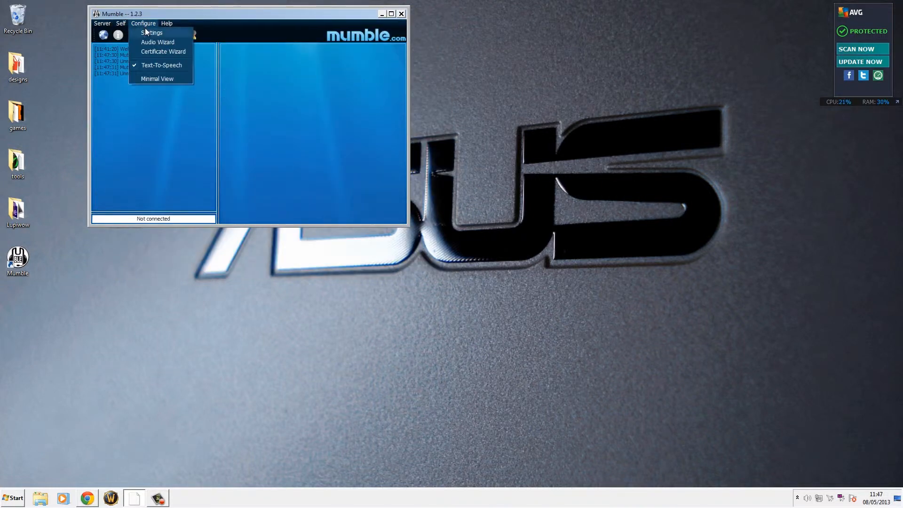
pyautogui.click(150, 43)
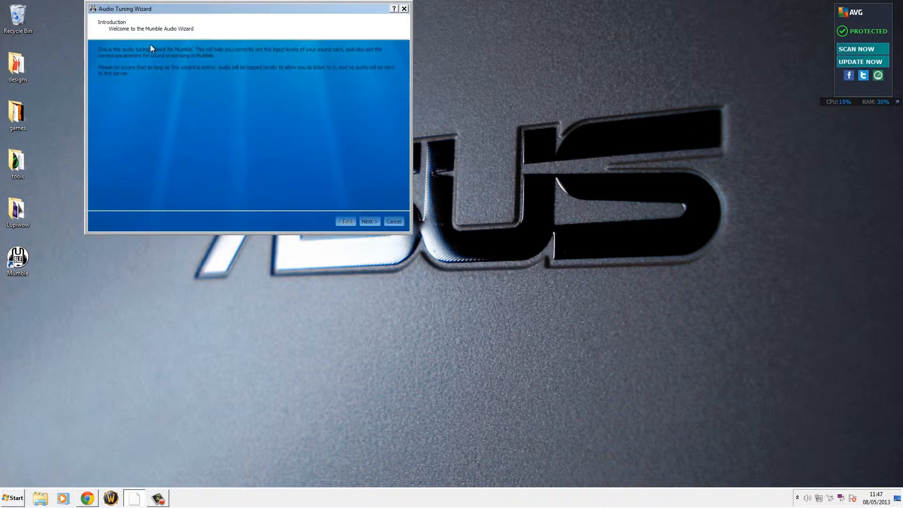
pyautogui.click(370, 221)
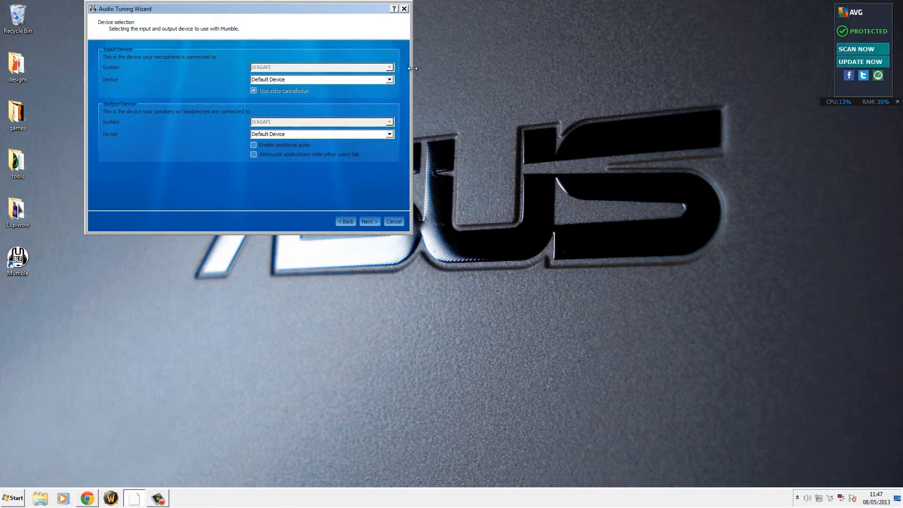
pyautogui.click(340, 79)
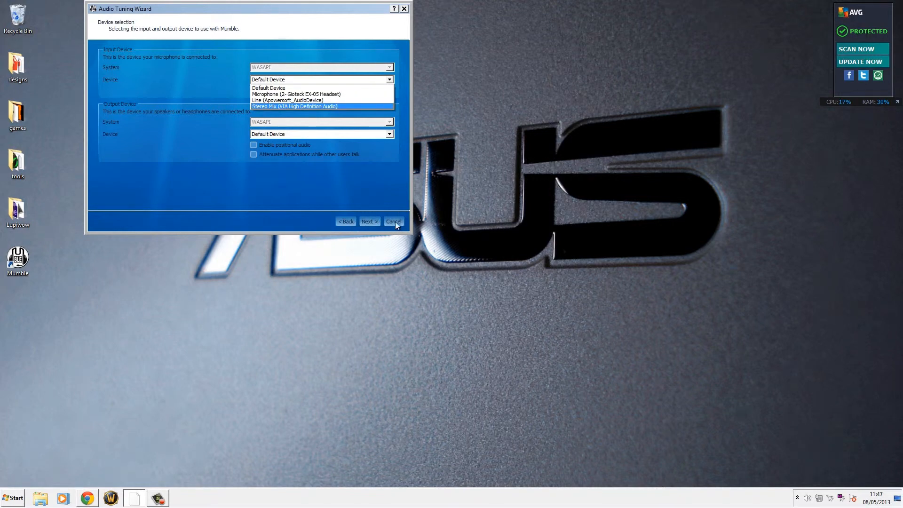
pyautogui.press('Escape')
pyautogui.press('Escape')
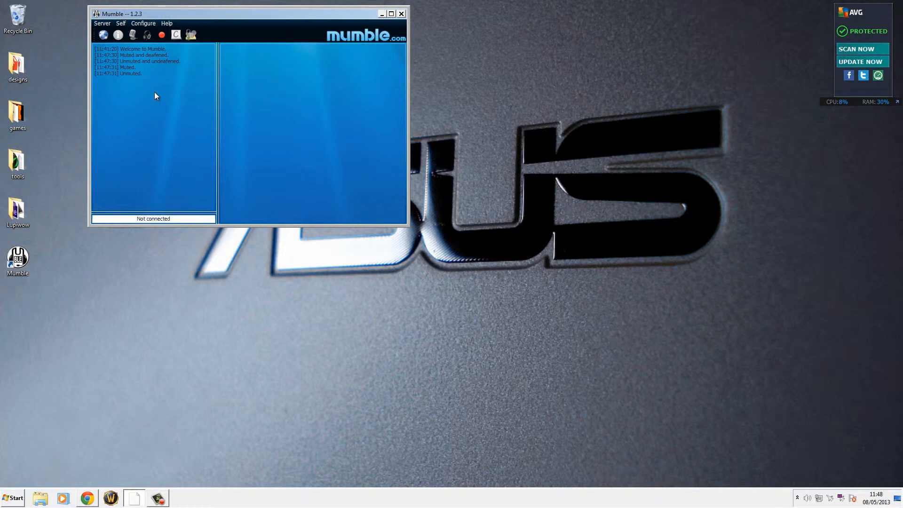
# Remove the MoonShadow01 server from the favorites in the server connection list.
pyautogui.click(106, 26)
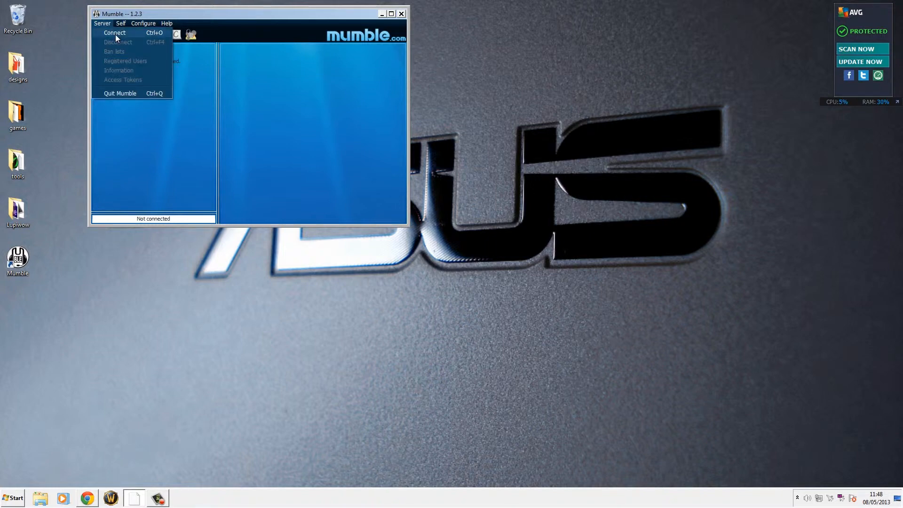
pyautogui.click(115, 32)
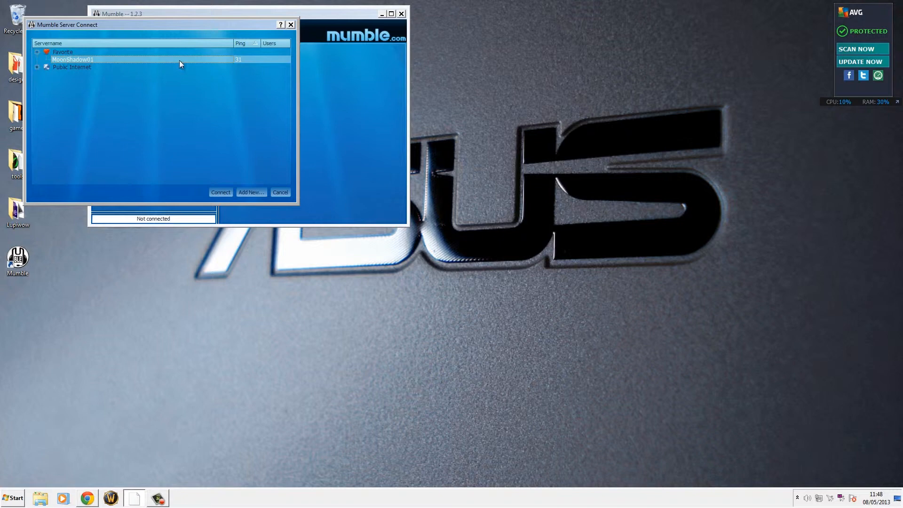
pyautogui.click(78, 52)
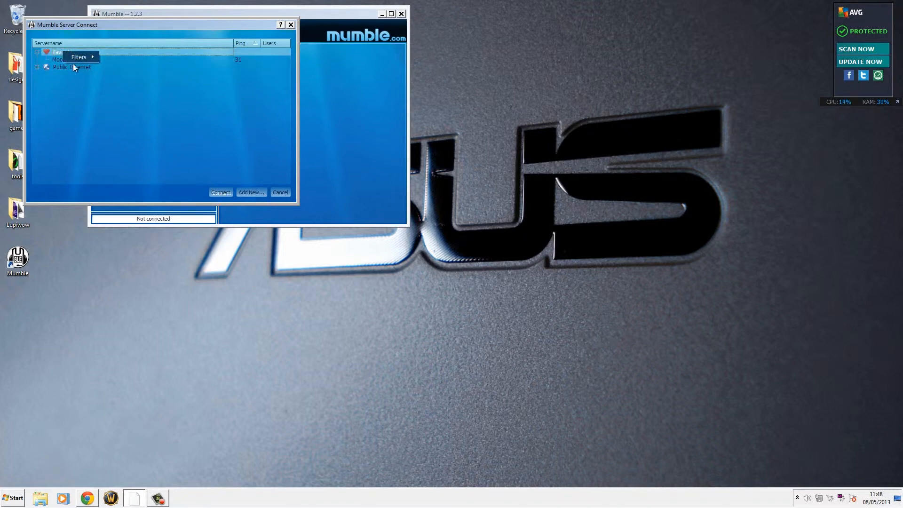
pyautogui.rightClick(61, 59)
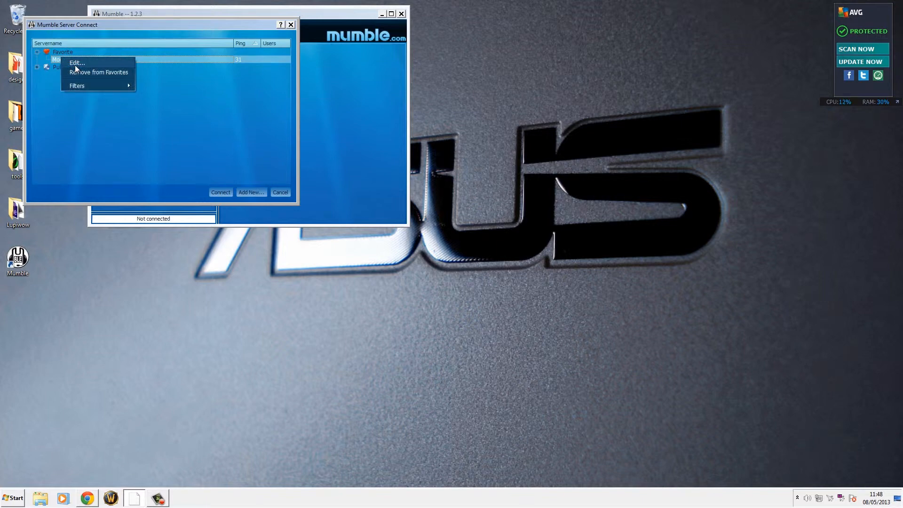
pyautogui.click(82, 73)
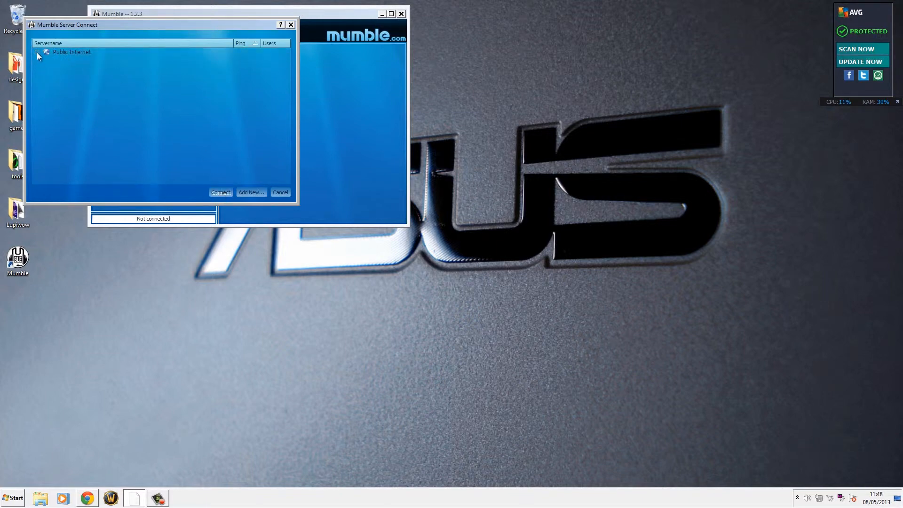
# Start a new server entry and move the Add Server dialog clear of the country list.
pyautogui.click(249, 193)
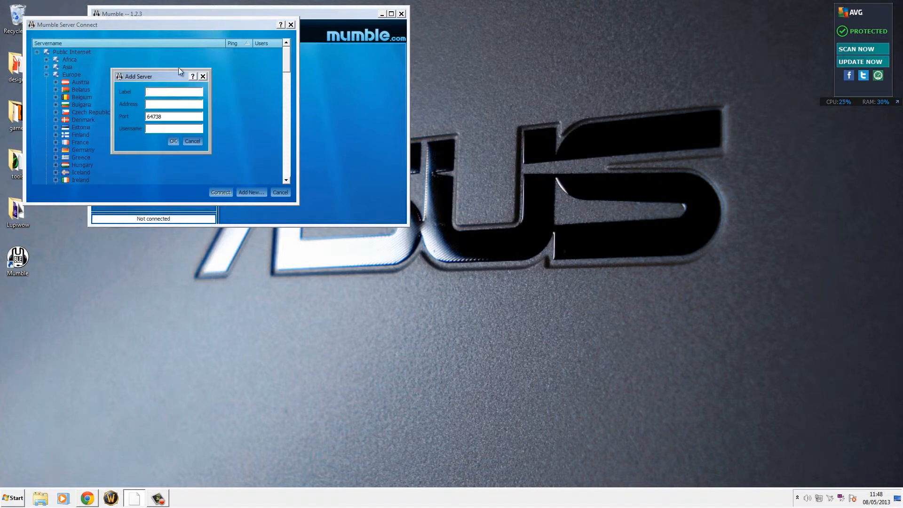
pyautogui.moveTo(140, 75); pyautogui.dragTo(179, 69)
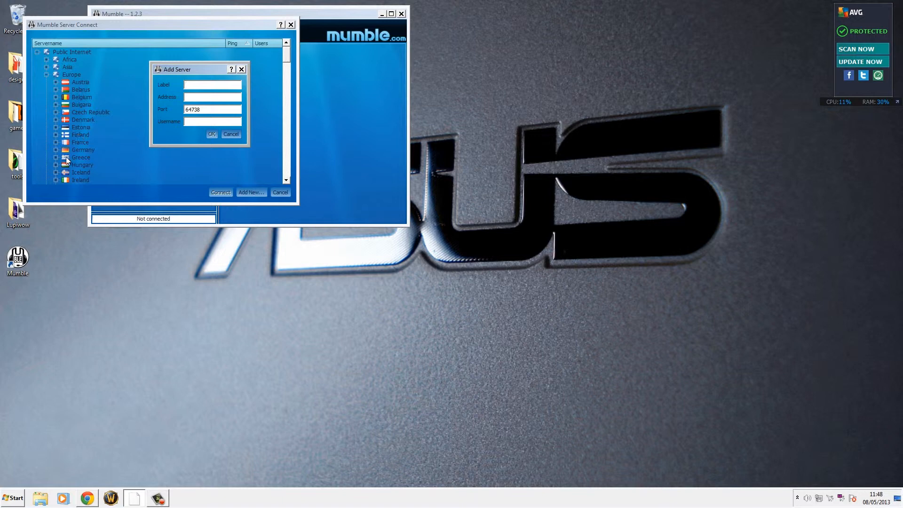
pyautogui.moveTo(185, 71); pyautogui.dragTo(217, 60)
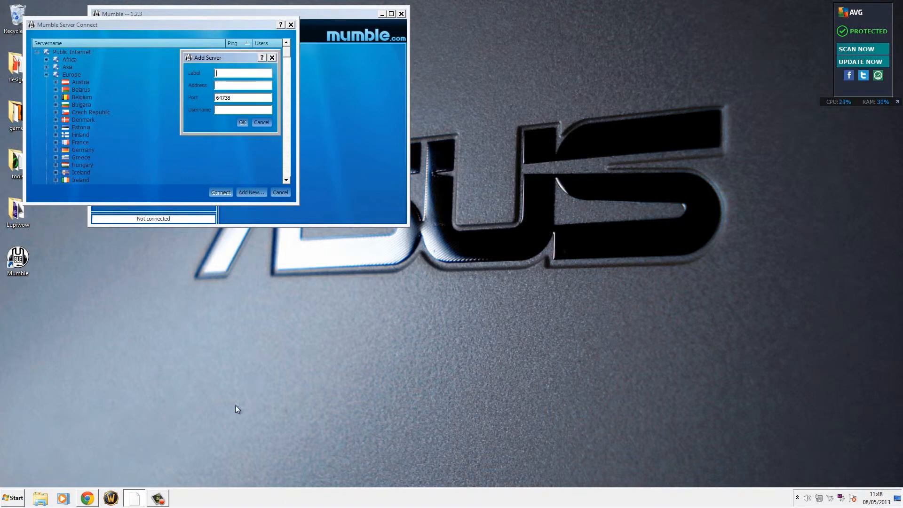
# Copy the server name MoonShadow01 from the Mumble forum thread in Chrome into the new server's Label in Mumble.
pyautogui.moveTo(96, 502)
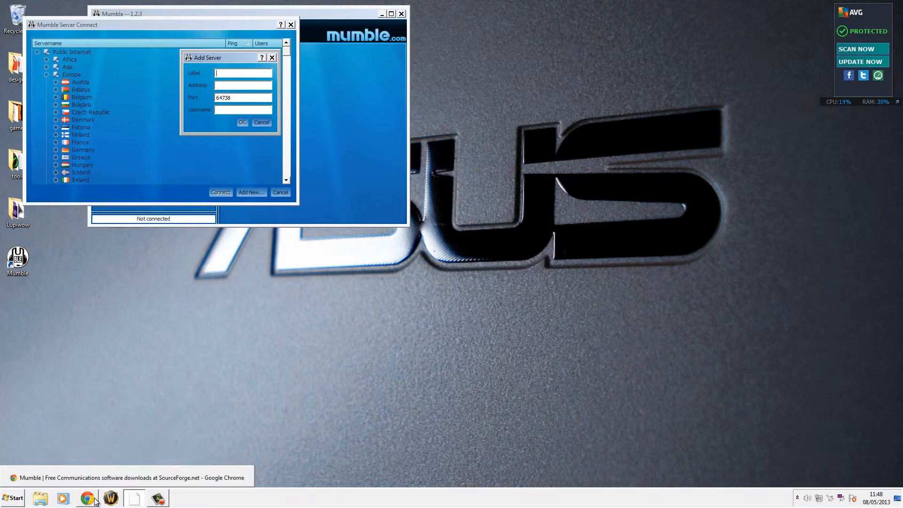
pyautogui.click(96, 501)
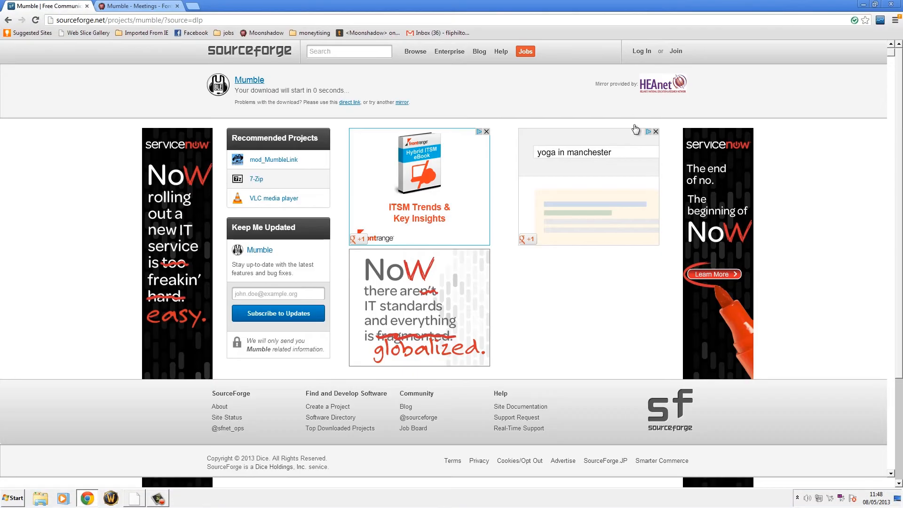
pyautogui.click(100, 6)
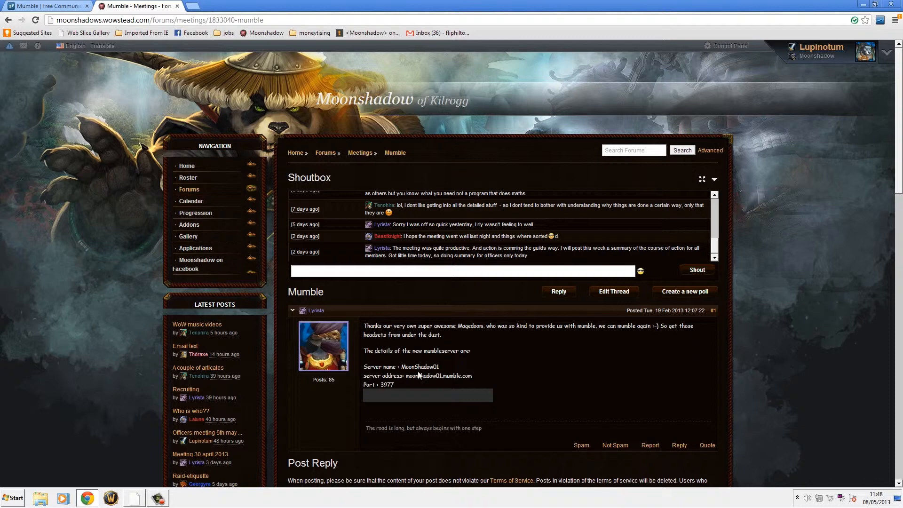
pyautogui.moveTo(401, 366); pyautogui.dragTo(441, 369)
pyautogui.hotkey('ctrl', 'c')
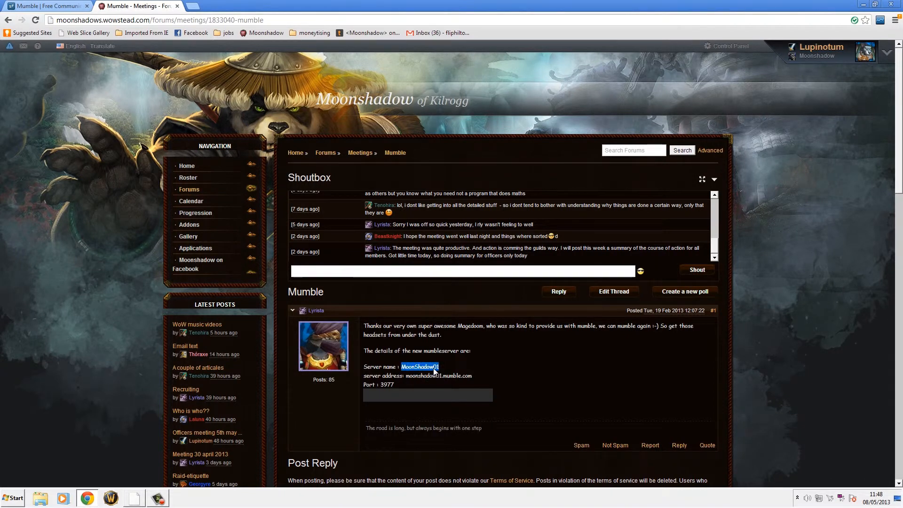
pyautogui.rightClick(434, 369)
pyautogui.click(490, 376)
pyautogui.click(864, 5)
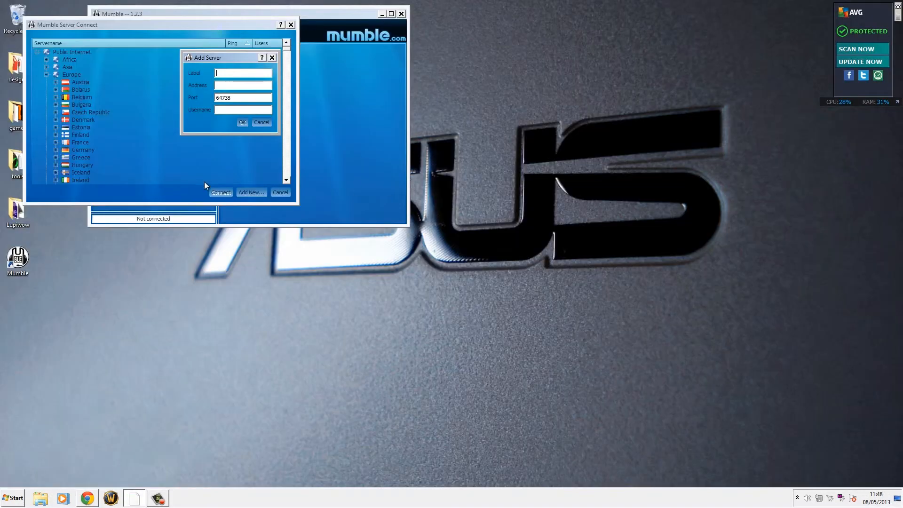
pyautogui.rightClick(243, 74)
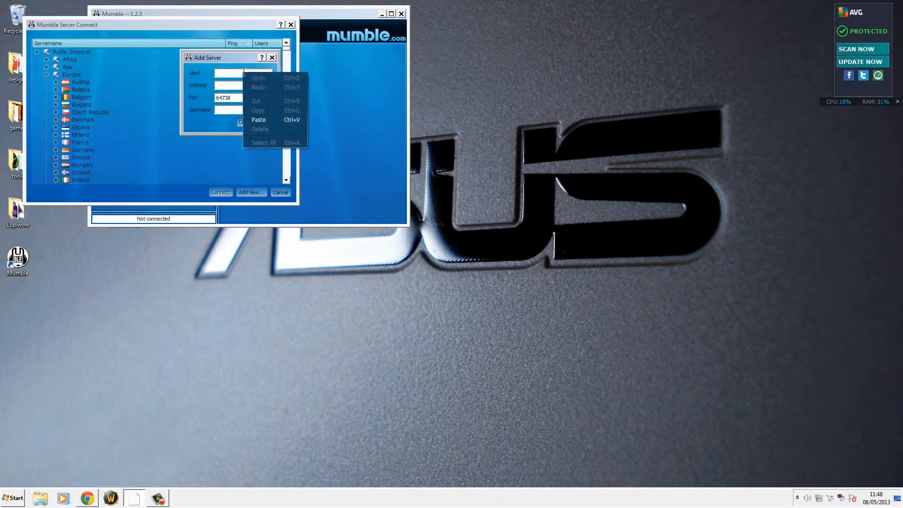
pyautogui.click(259, 120)
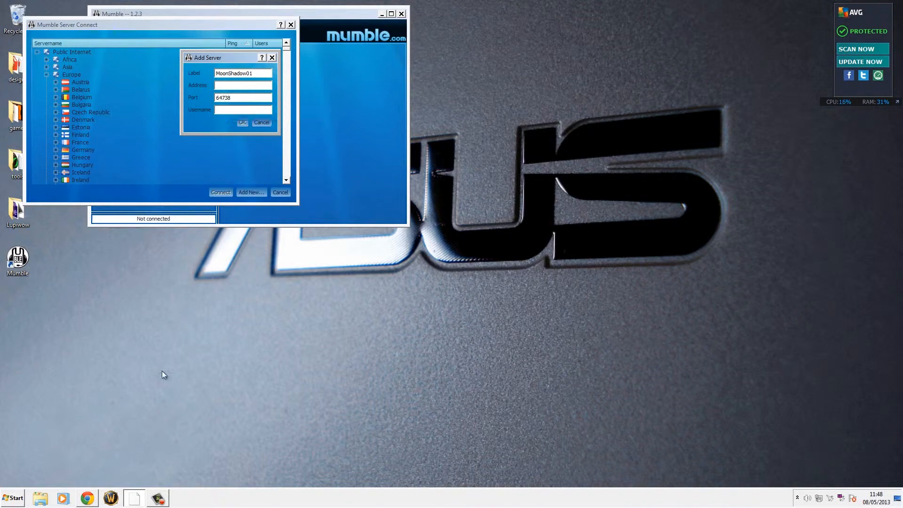
# Copy the server address moonshadow01.mumble.com from the Chrome forum post into the new server's Address in Mumble.
pyautogui.click(94, 502)
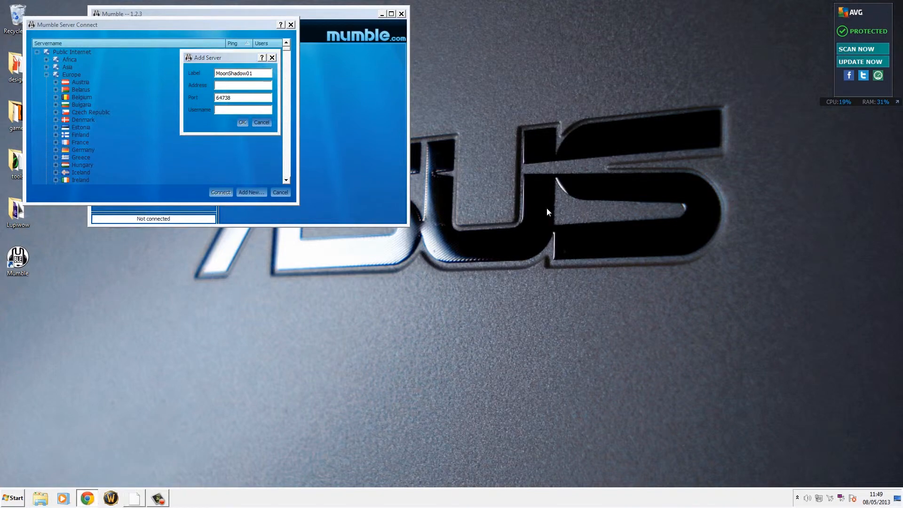
pyautogui.moveTo(471, 376); pyautogui.dragTo(409, 379)
pyautogui.rightClick(409, 379)
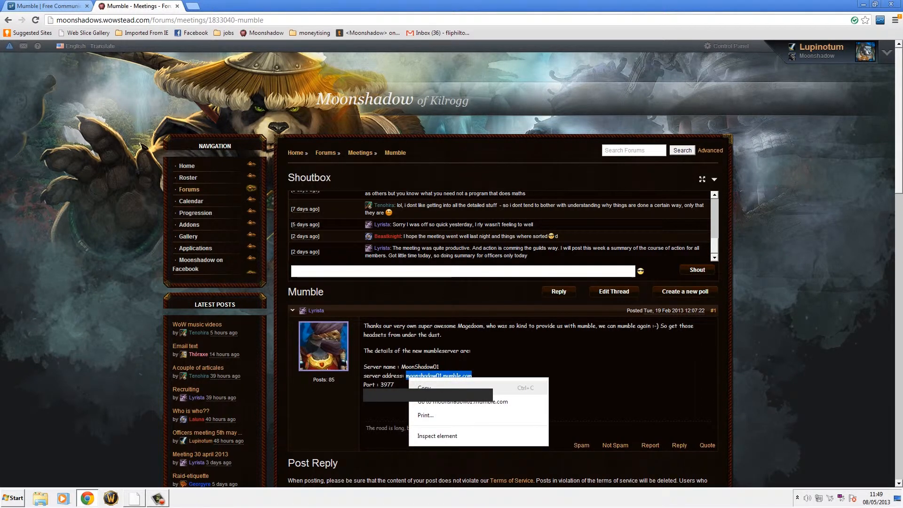
pyautogui.click(428, 388)
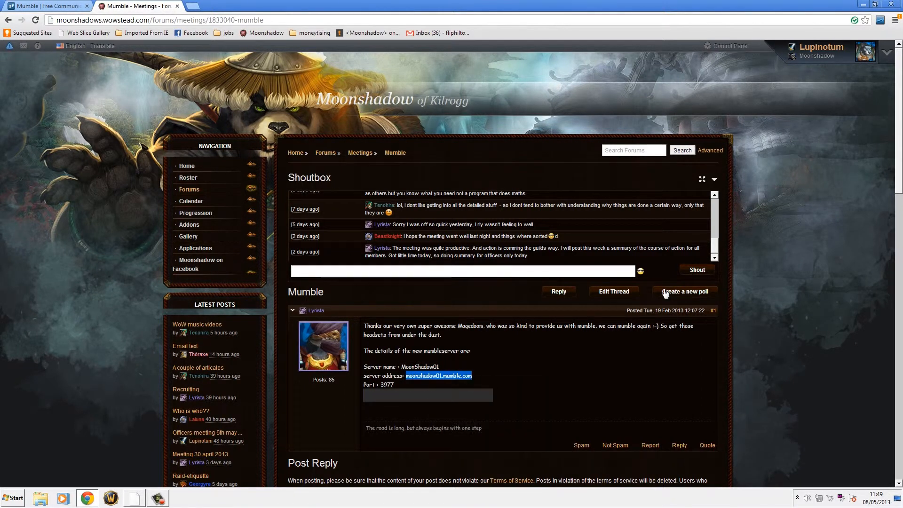
pyautogui.click(863, 4)
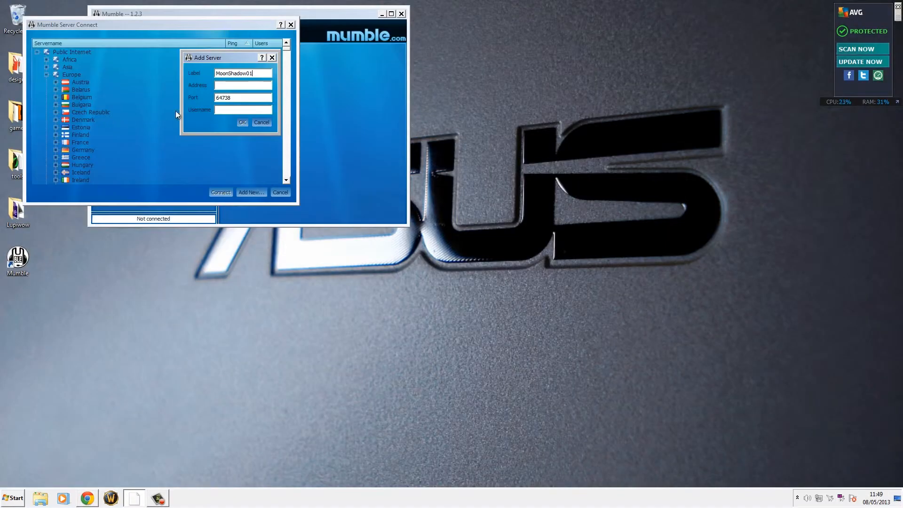
pyautogui.rightClick(221, 86)
pyautogui.click(233, 134)
# Try to copy the port 3977 from the Chrome forum post into the new server's Port in Mumble.
pyautogui.click(88, 499)
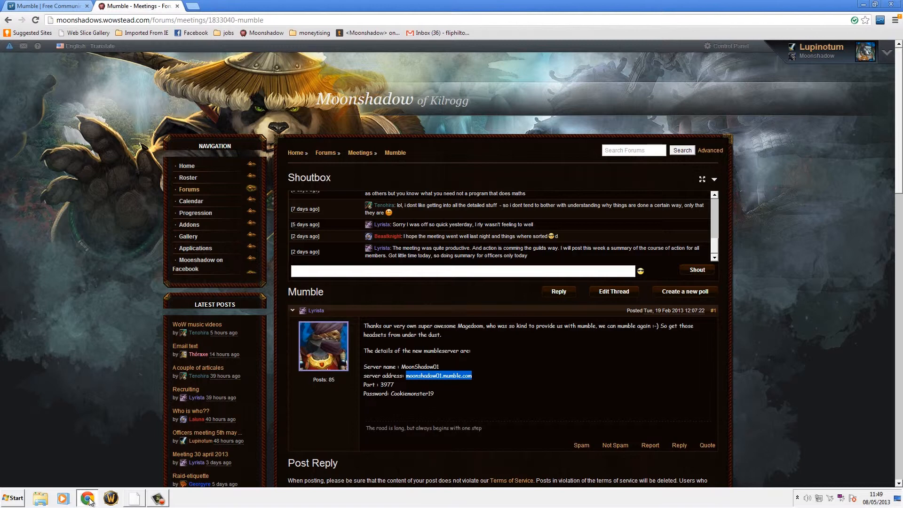
pyautogui.doubleClick(386, 385)
pyautogui.rightClick(388, 387)
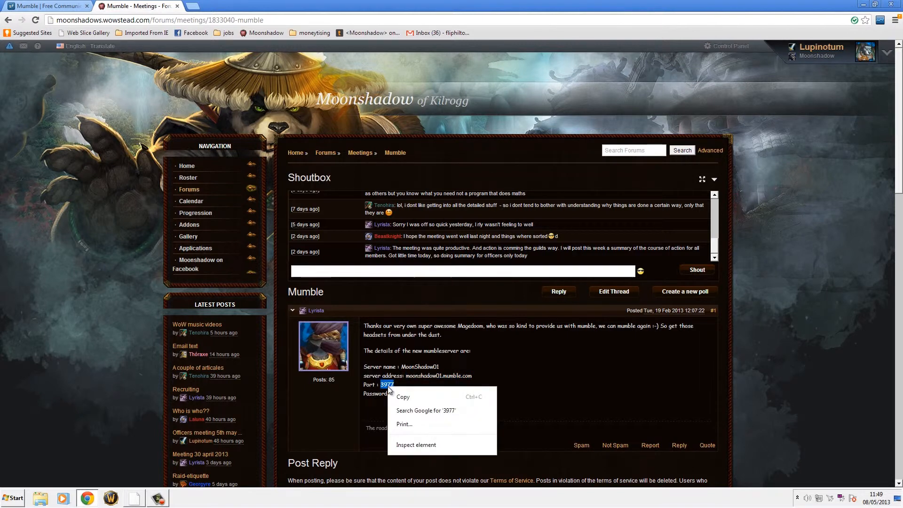
pyautogui.click(416, 399)
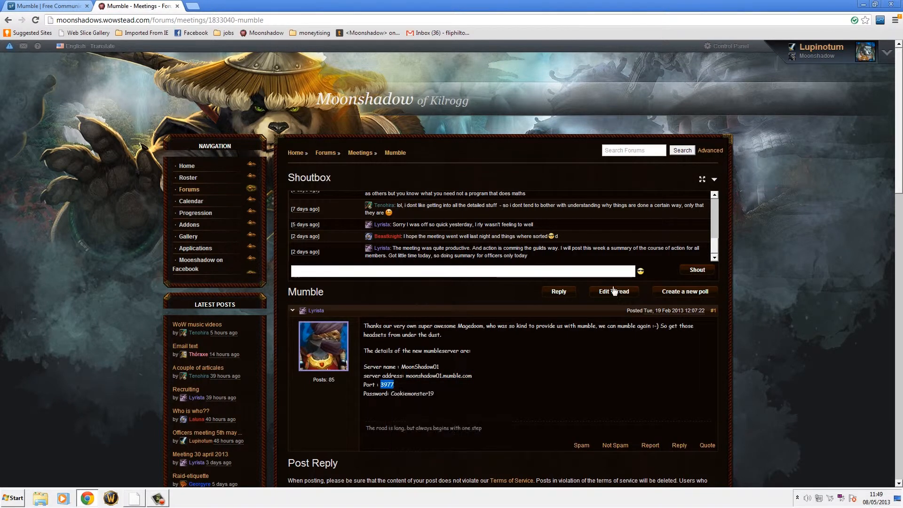
pyautogui.click(864, 6)
pyautogui.doubleClick(232, 98)
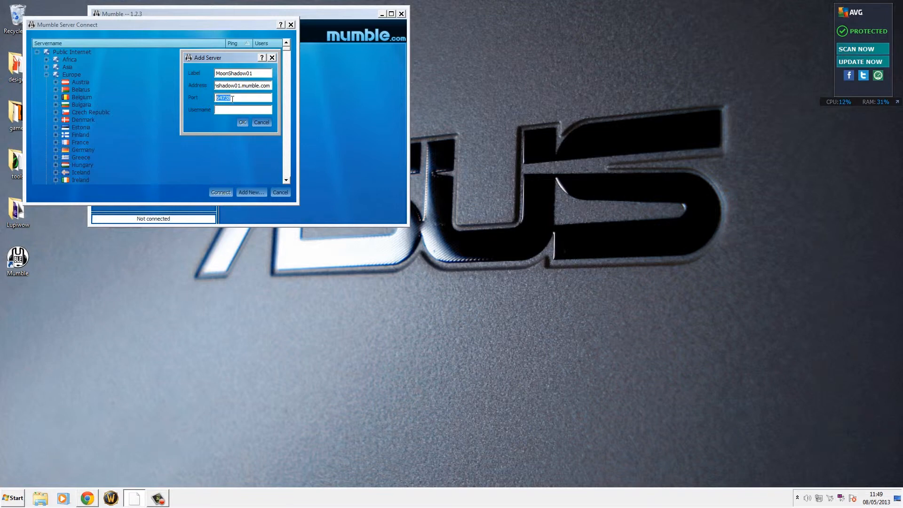
pyautogui.rightClick(232, 98)
pyautogui.click(259, 136)
# Recheck the port in the Chrome forum post and set the new server's Port to 3977 in Mumble.
pyautogui.click(92, 500)
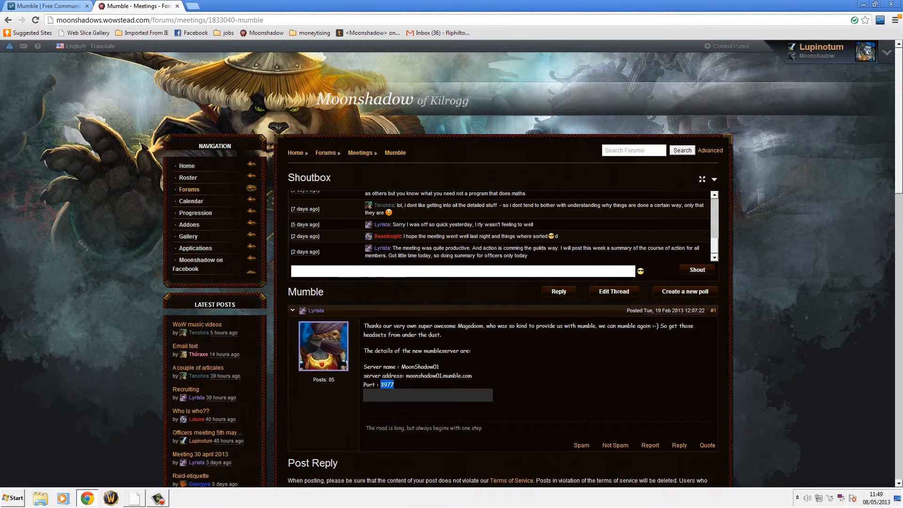
pyautogui.click(90, 501)
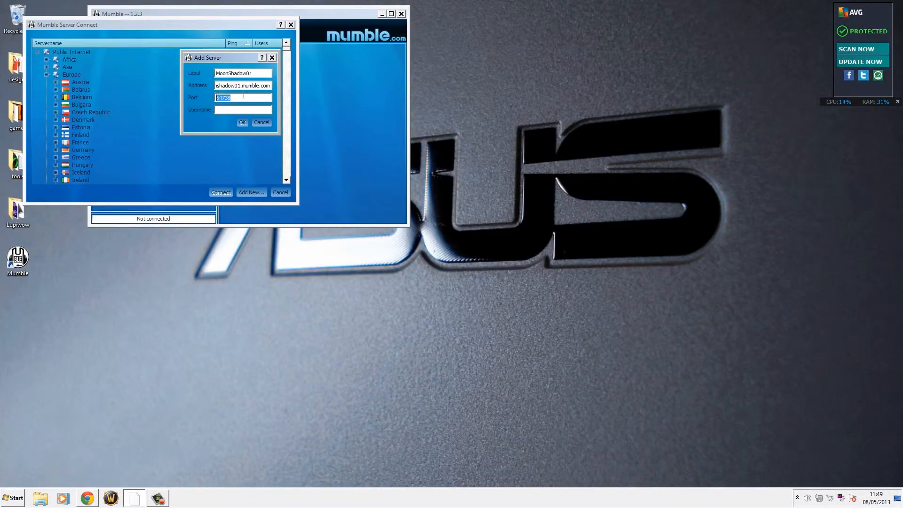
pyautogui.write('3')
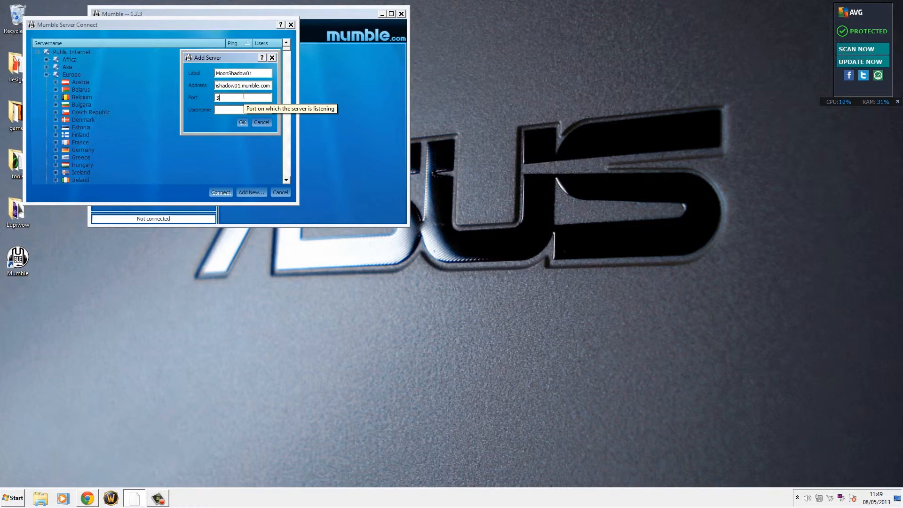
pyautogui.write('39')
pyautogui.press('BackSpace')
pyautogui.press('BackSpace')
pyautogui.press('BackSpace')
pyautogui.write('3977')
# Enter the player's nickname as the new server's Username and save the server entry.
pyautogui.click(240, 112)
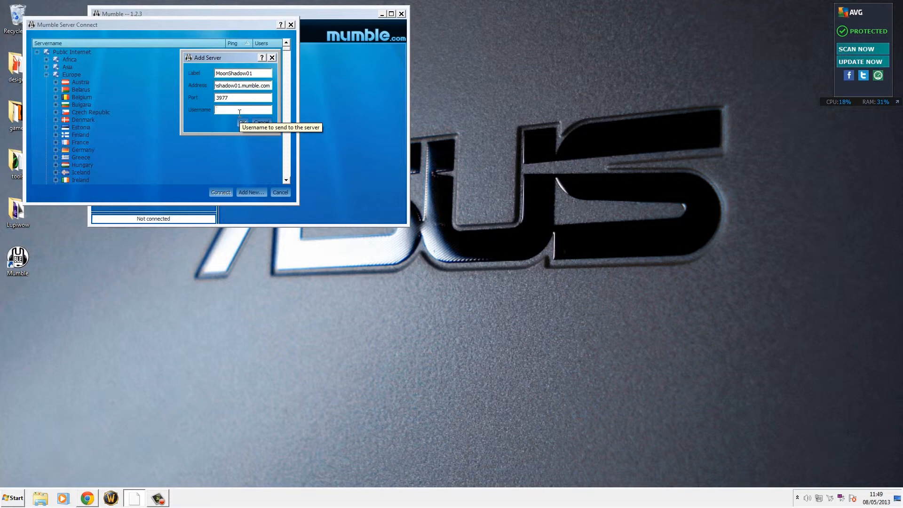
pyautogui.write('Lupi')
pyautogui.click(243, 122)
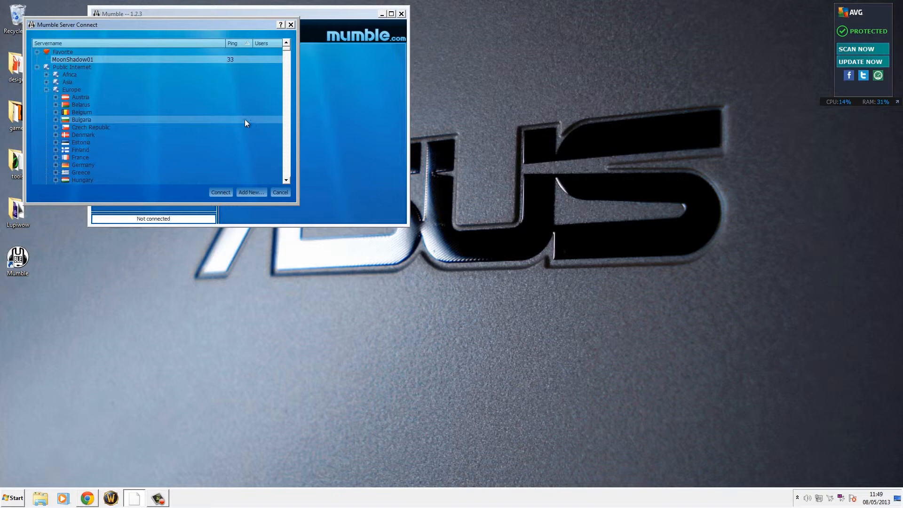
# Collapse the Public Internet servers, connect to the MoonShadow01 favorite and submit the server password.
pyautogui.click(37, 66)
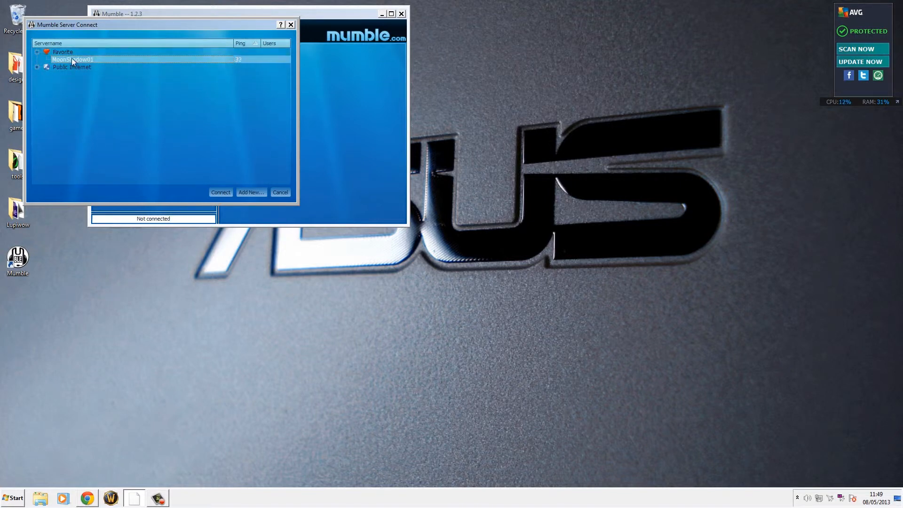
pyautogui.doubleClick(199, 61)
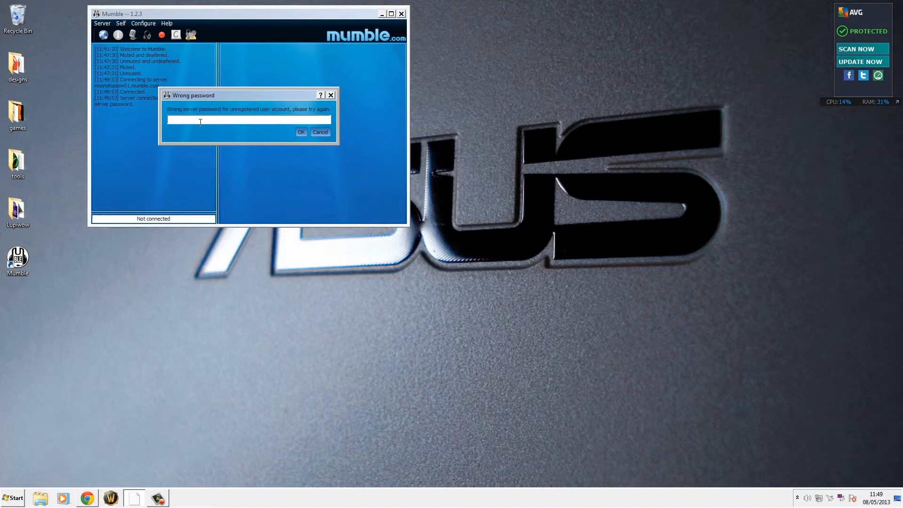
pyautogui.write('••••••••••••••')
pyautogui.press('Return')
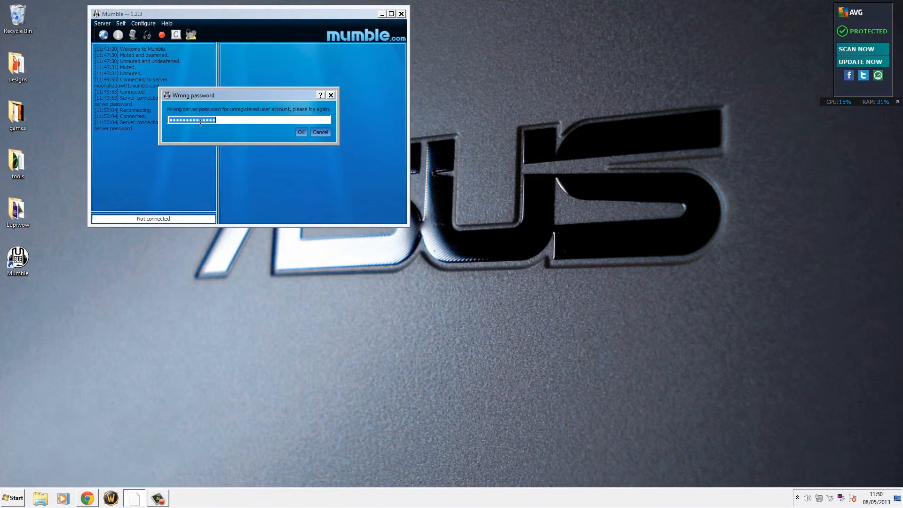
# Check the forum post in Chrome and retry the server password in Mumble with small corrections.
pyautogui.click(89, 503)
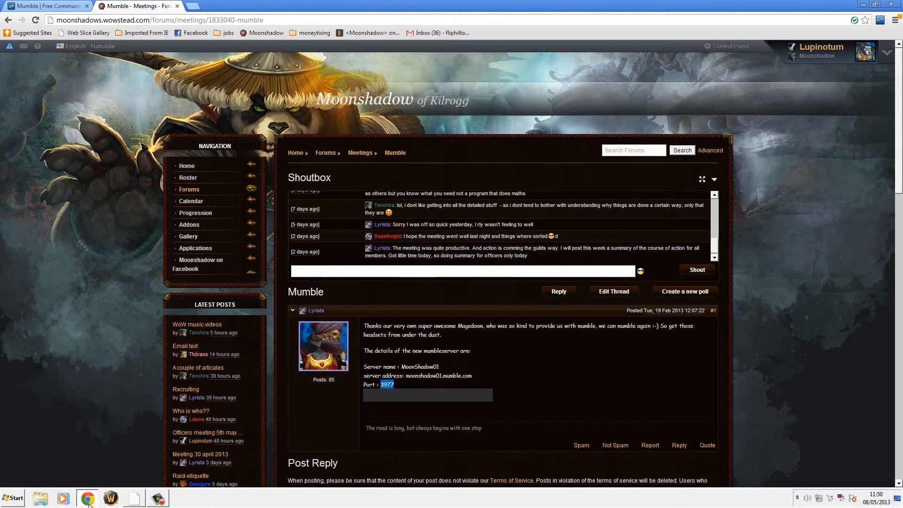
pyautogui.click(89, 501)
pyautogui.click(227, 123)
pyautogui.press('BackSpace')
pyautogui.press('Return')
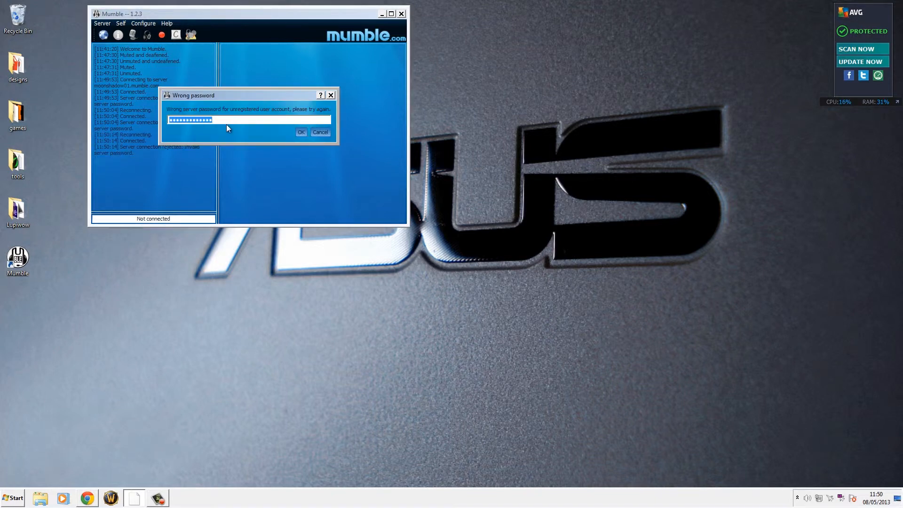
pyautogui.click(235, 118)
pyautogui.write('a')
pyautogui.press('Return')
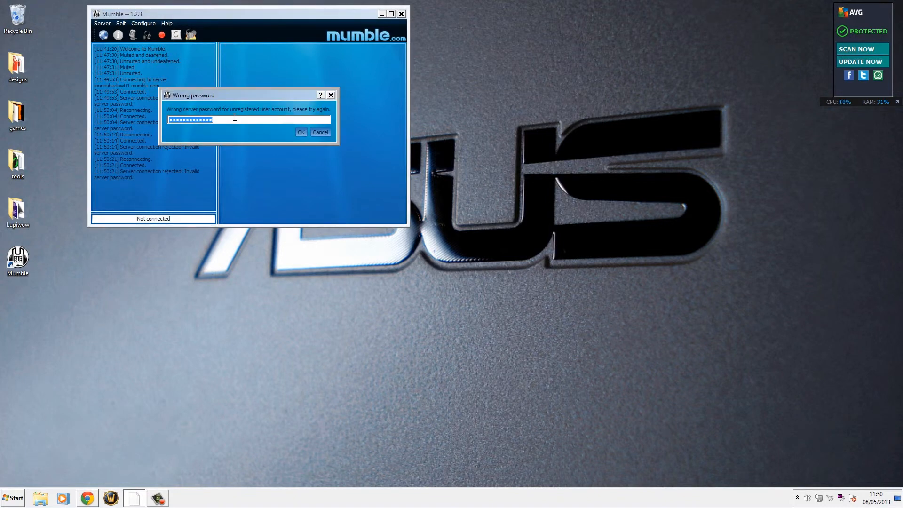
# Copy the server password from the Chrome forum post into Mumble's password prompt and submit it.
pyautogui.click(87, 498)
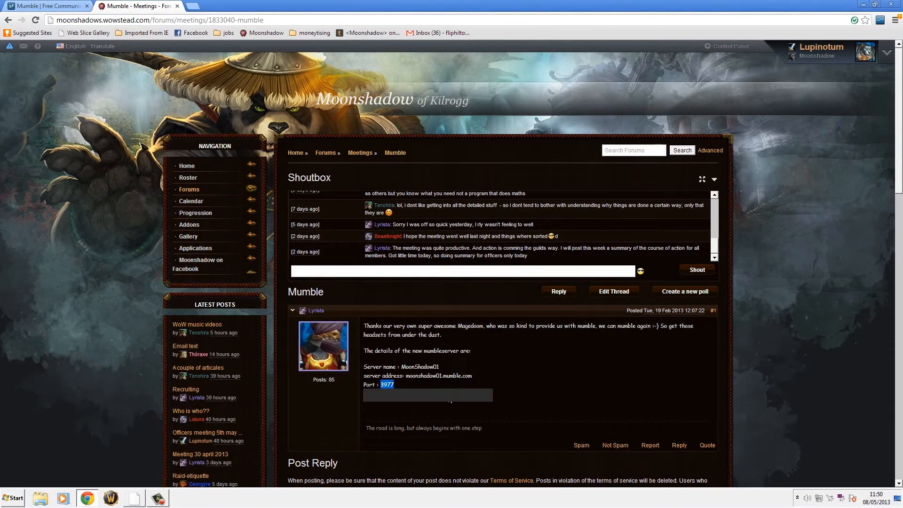
pyautogui.click(387, 384)
pyautogui.rightClick(392, 394)
pyautogui.click(412, 405)
pyautogui.click(112, 500)
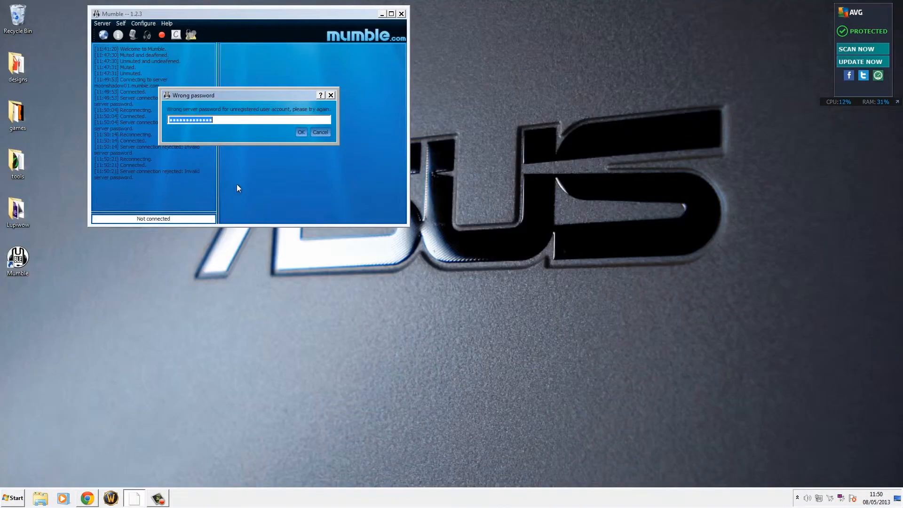
pyautogui.rightClick(227, 123)
pyautogui.click(252, 164)
pyautogui.click(301, 131)
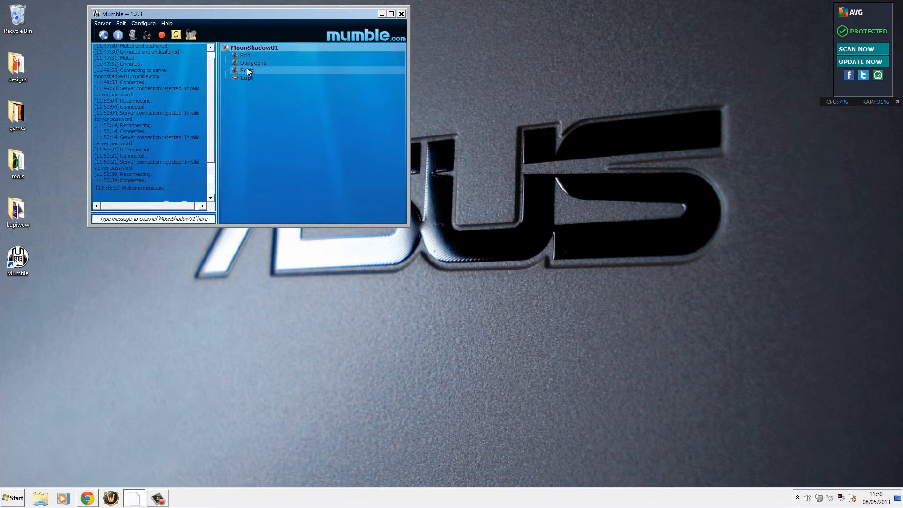
# Move the connected user into the Raid channel, back to the MoonShadow01 root channel, and into Raid again.
pyautogui.moveTo(243, 77); pyautogui.dragTo(245, 56)
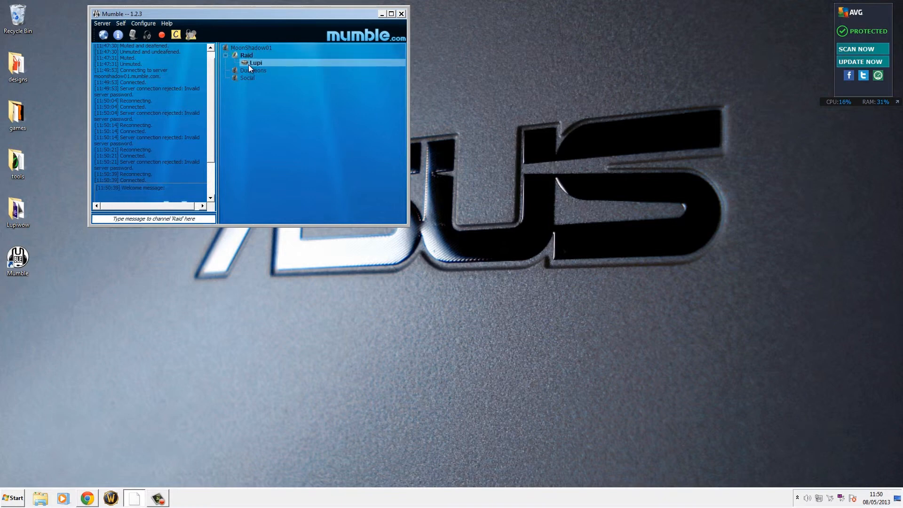
pyautogui.moveTo(246, 109); pyautogui.dragTo(225, 143)
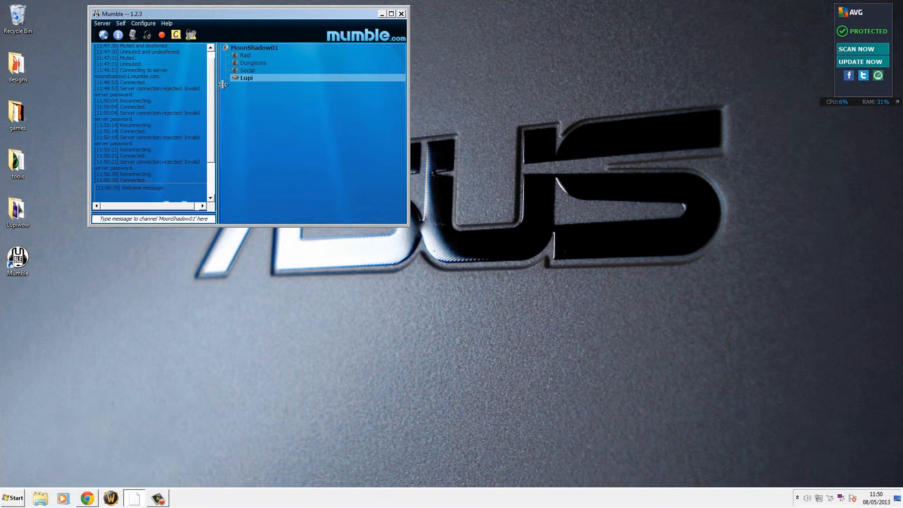
pyautogui.moveTo(212, 66)
pyautogui.mouseDown()
pyautogui.moveTo(211, 119)
pyautogui.moveTo(211, 69)
pyautogui.mouseUp()
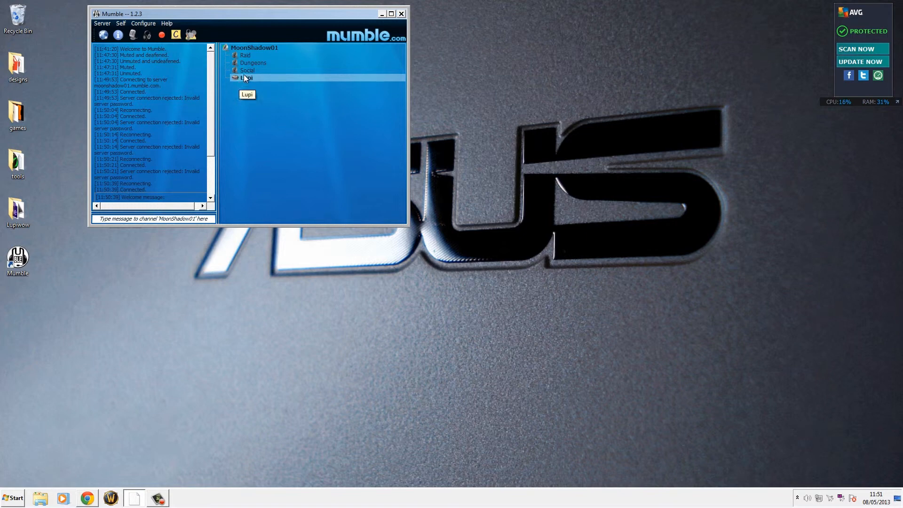
pyautogui.moveTo(244, 79); pyautogui.dragTo(243, 56)
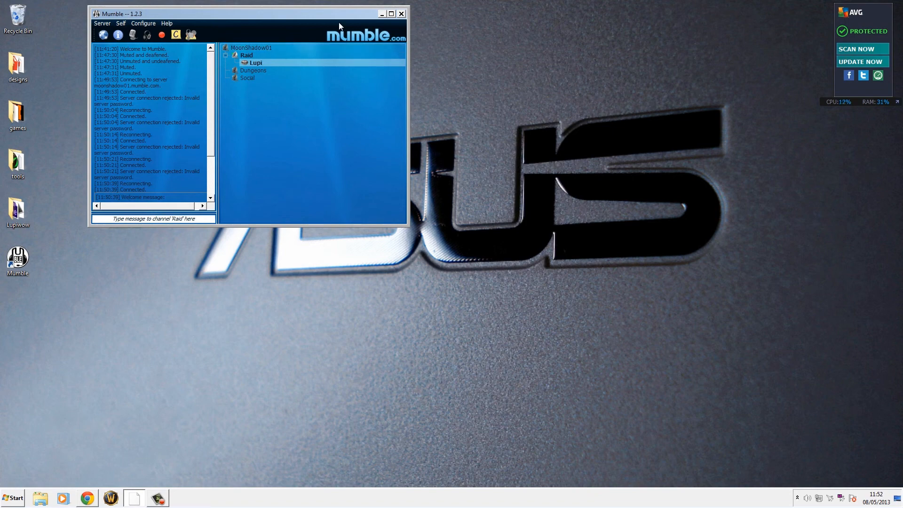
# Move the Mumble window to the middle of the desktop and reposition the Mumble installer icon beside it.
pyautogui.moveTo(333, 12); pyautogui.dragTo(561, 135)
pyautogui.moveTo(110, 103); pyautogui.dragTo(152, 243)
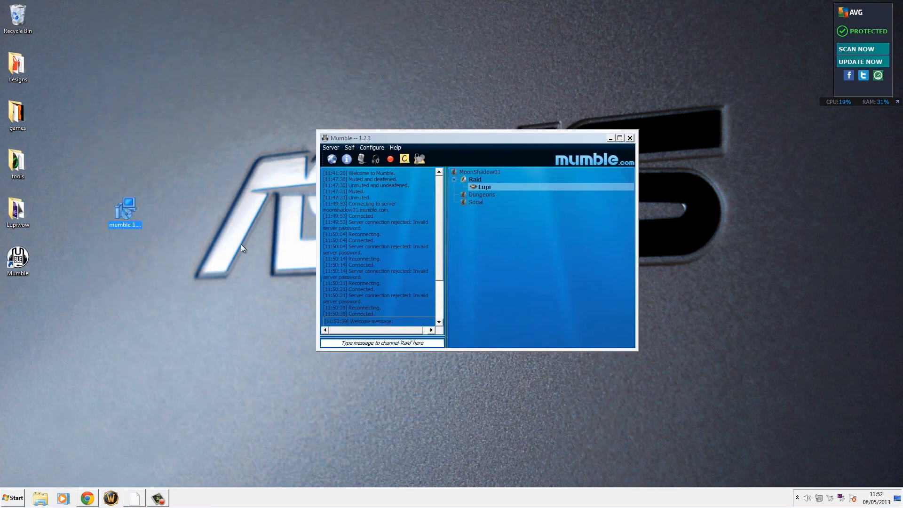